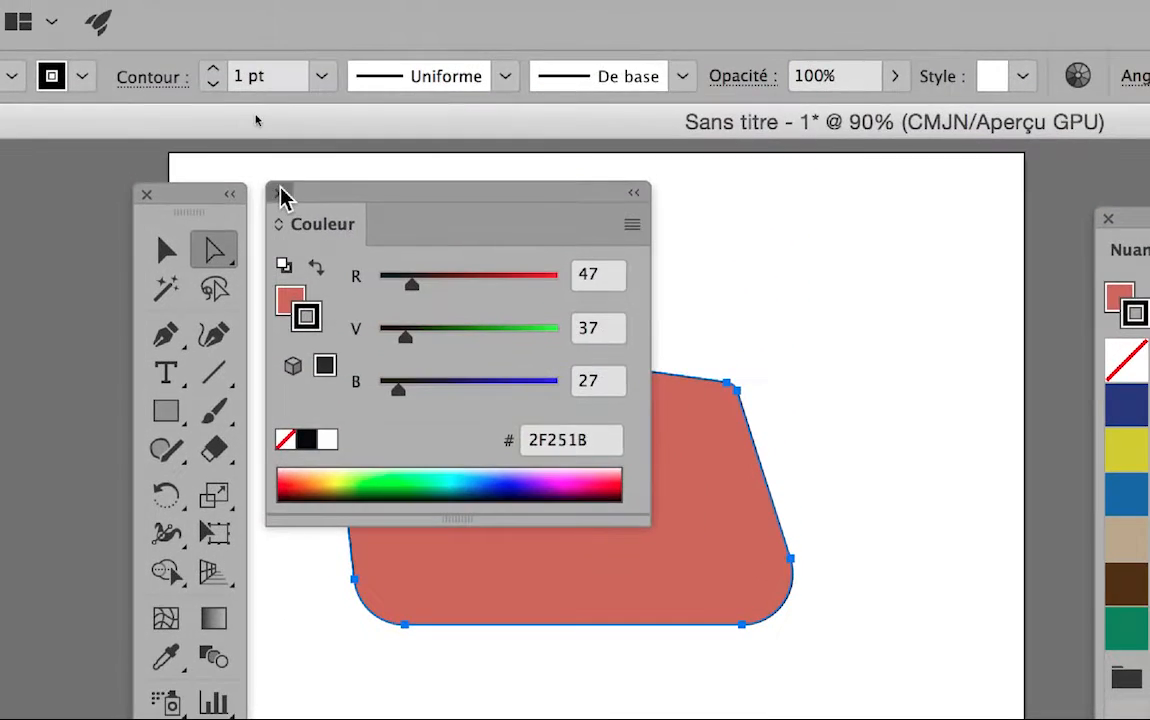
- Close the Couleur panel and set the selected red shape's stroke weight to 12 pt
left_click(280, 192)
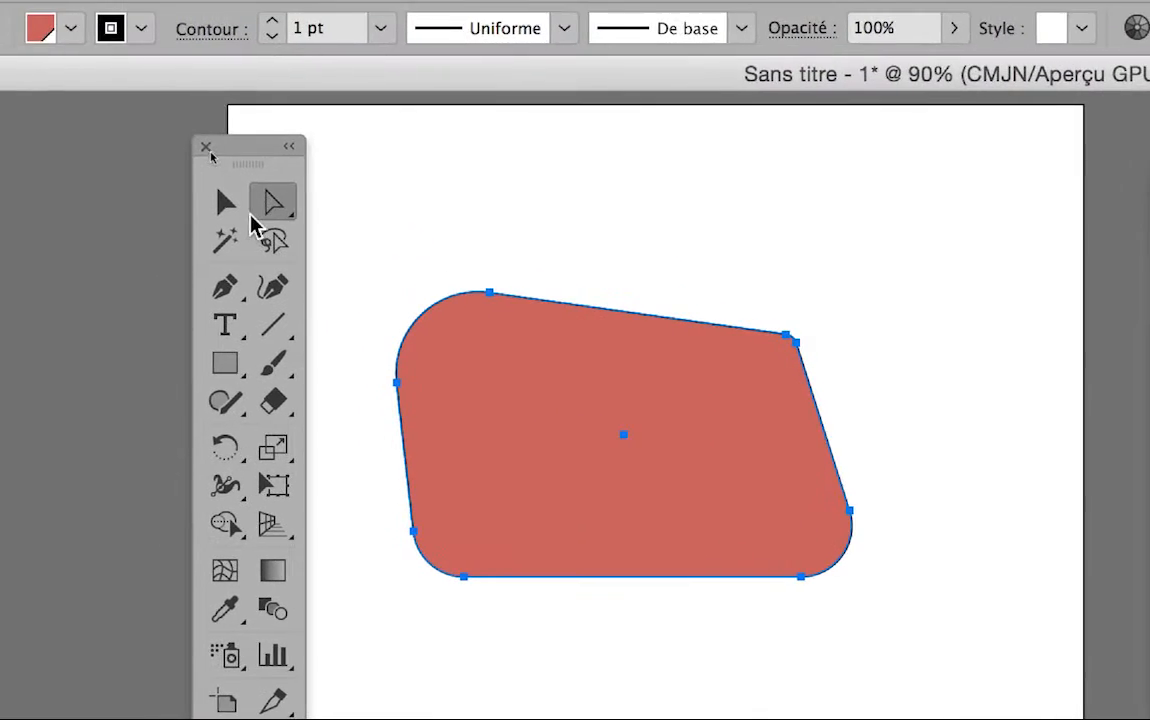
left_click(100, 126)
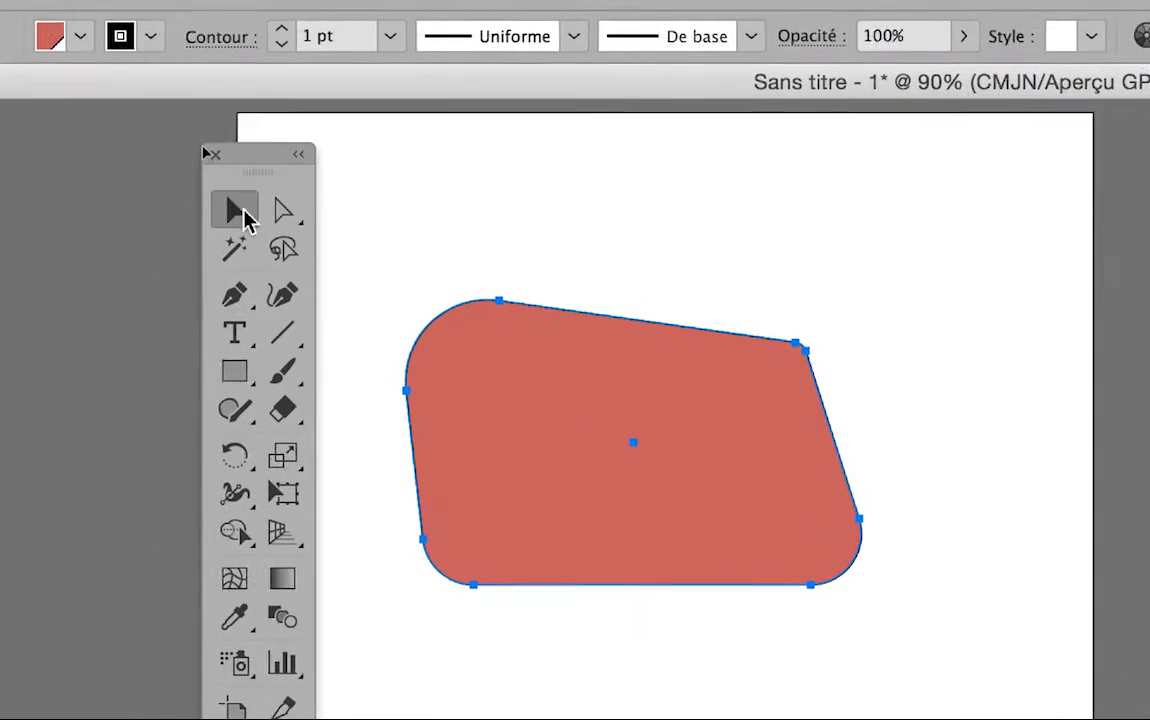
left_click(398, 254)
left_click(444, 321)
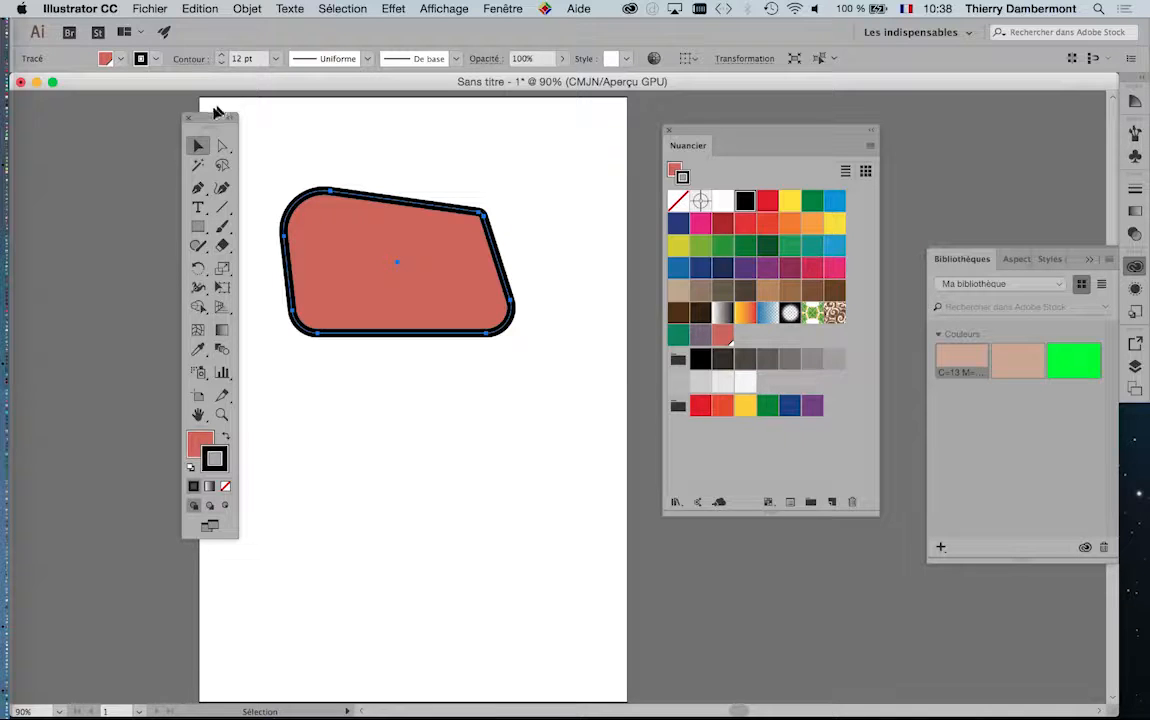
- Move the toolbox off the artboard and float the Contour panel on its own just above the shape
left_click_drag(213, 119, 70, 107)
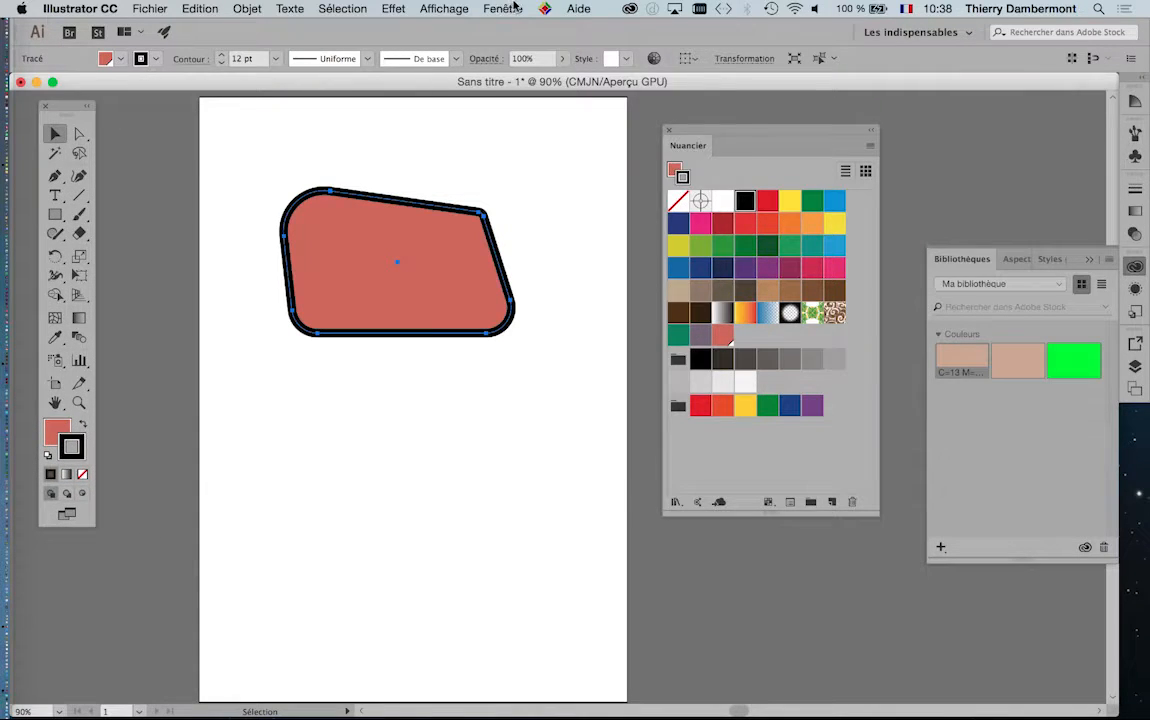
left_click(510, 8)
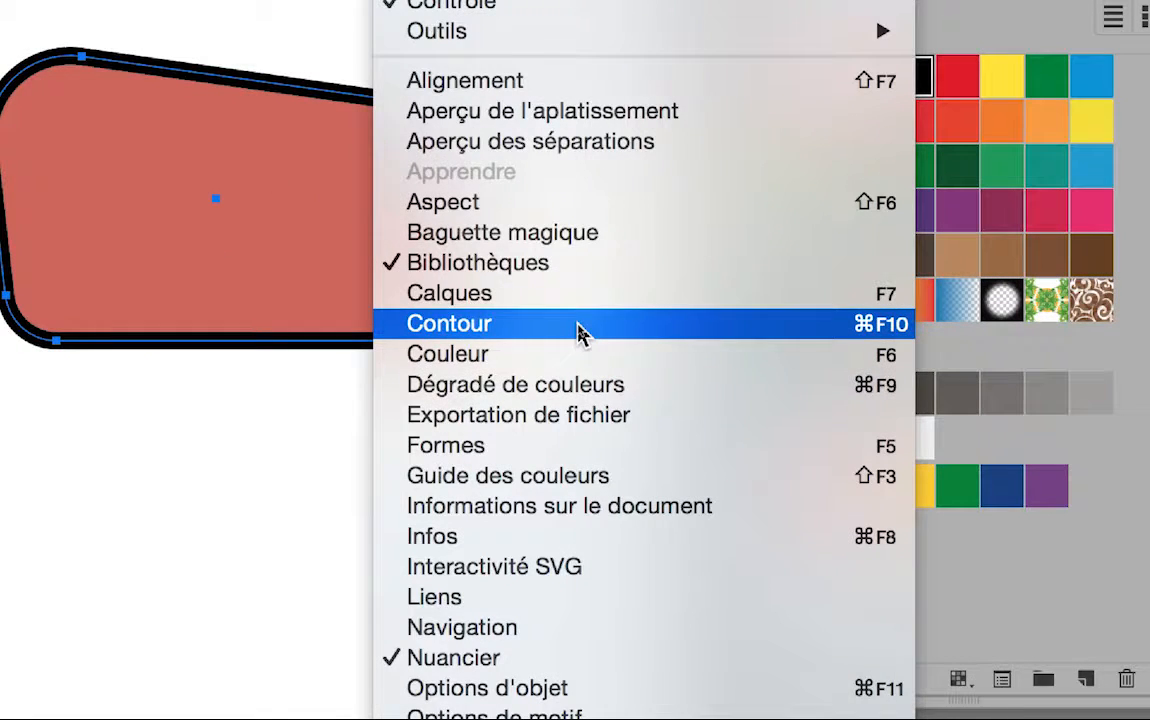
left_click(579, 334)
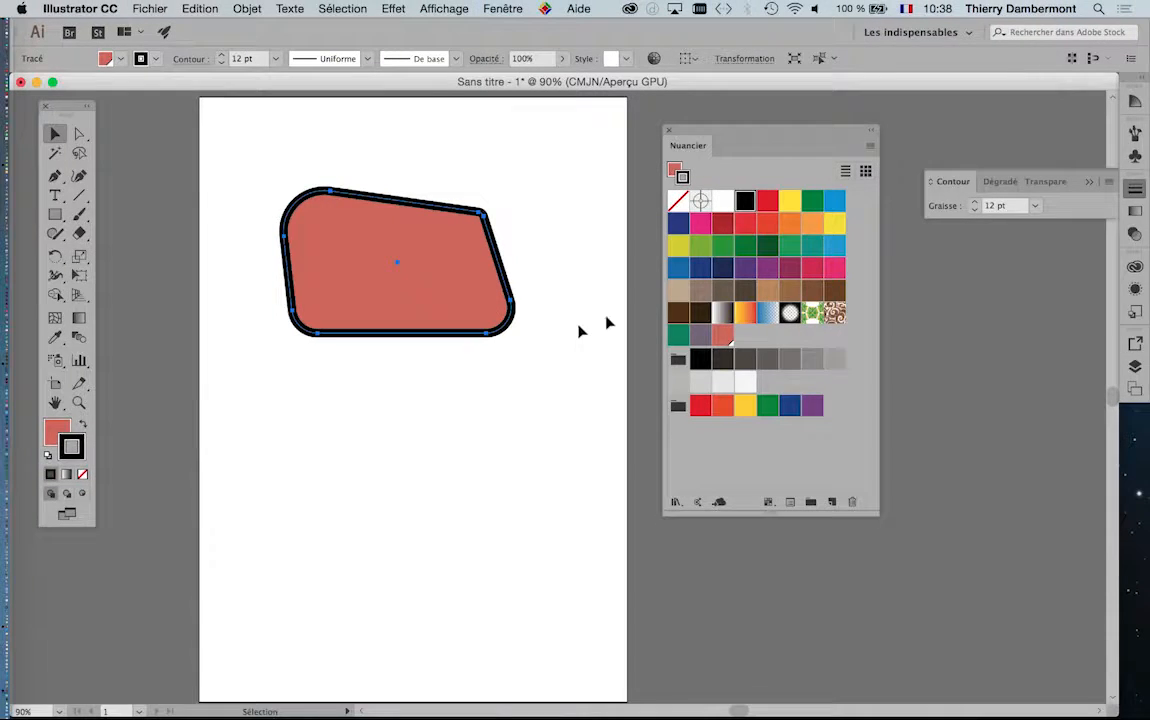
left_click_drag(955, 185, 246, 120)
left_click(993, 181)
left_click(1088, 185)
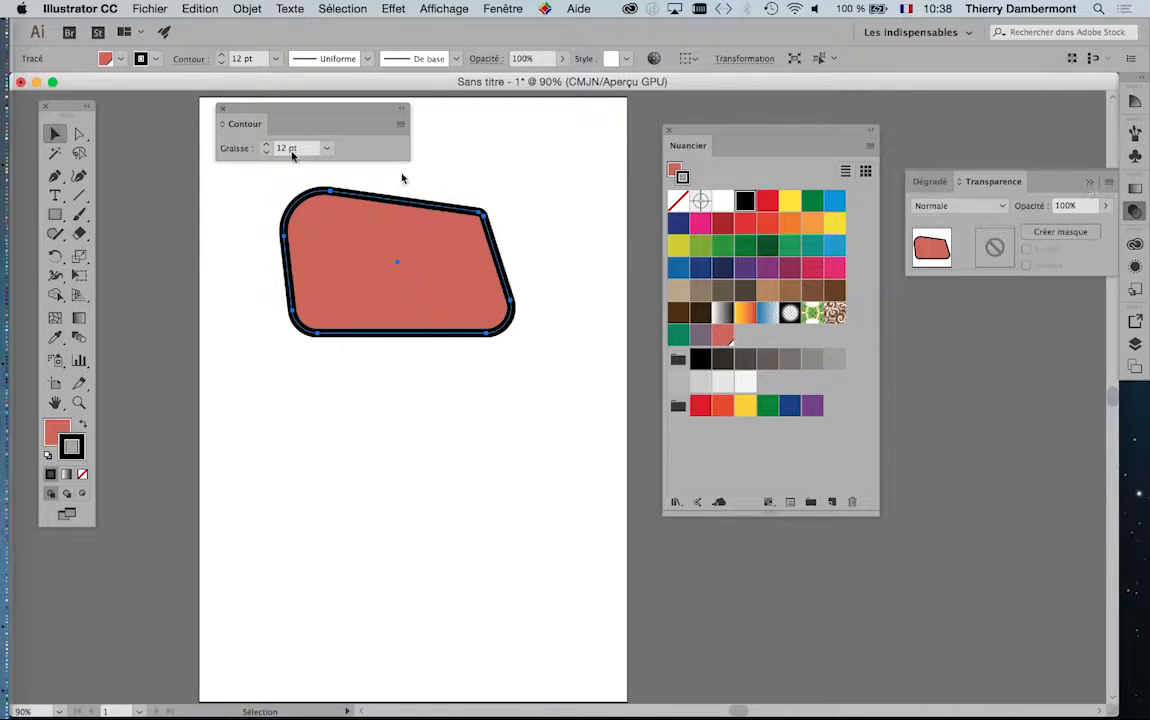
left_click_drag(253, 110, 278, 126)
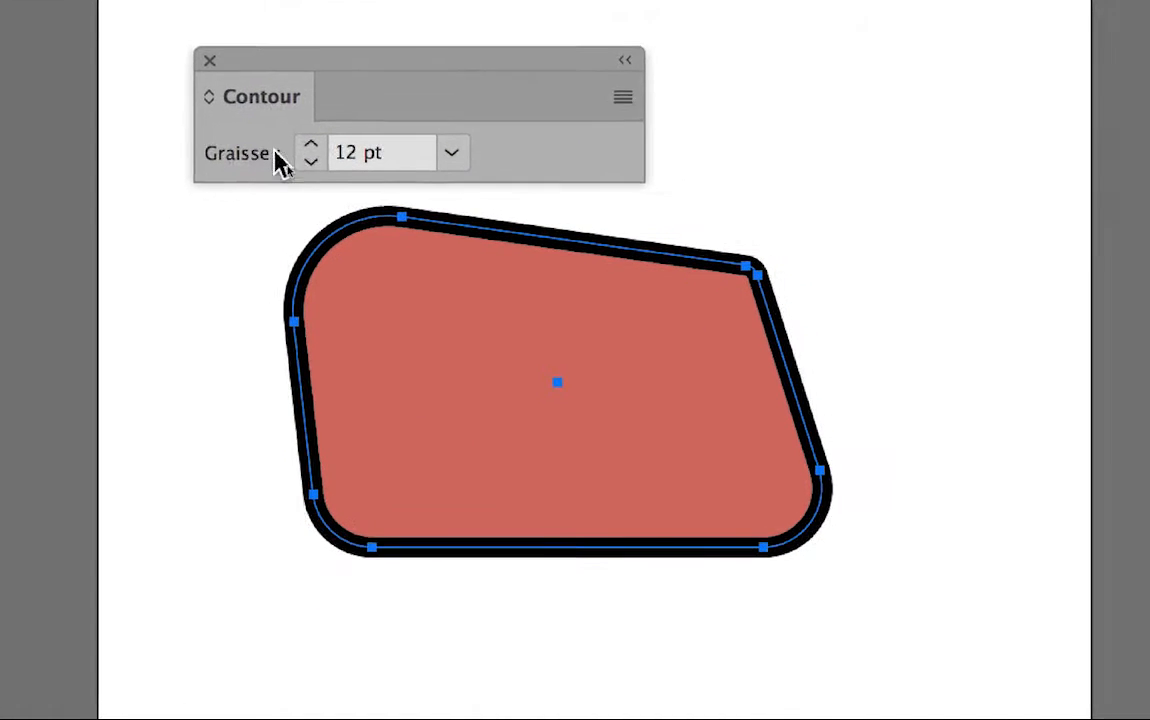
- Reduce the shape's stroke weight to 9 pt
left_click(311, 160)
left_click(311, 160)
left_click(311, 160)
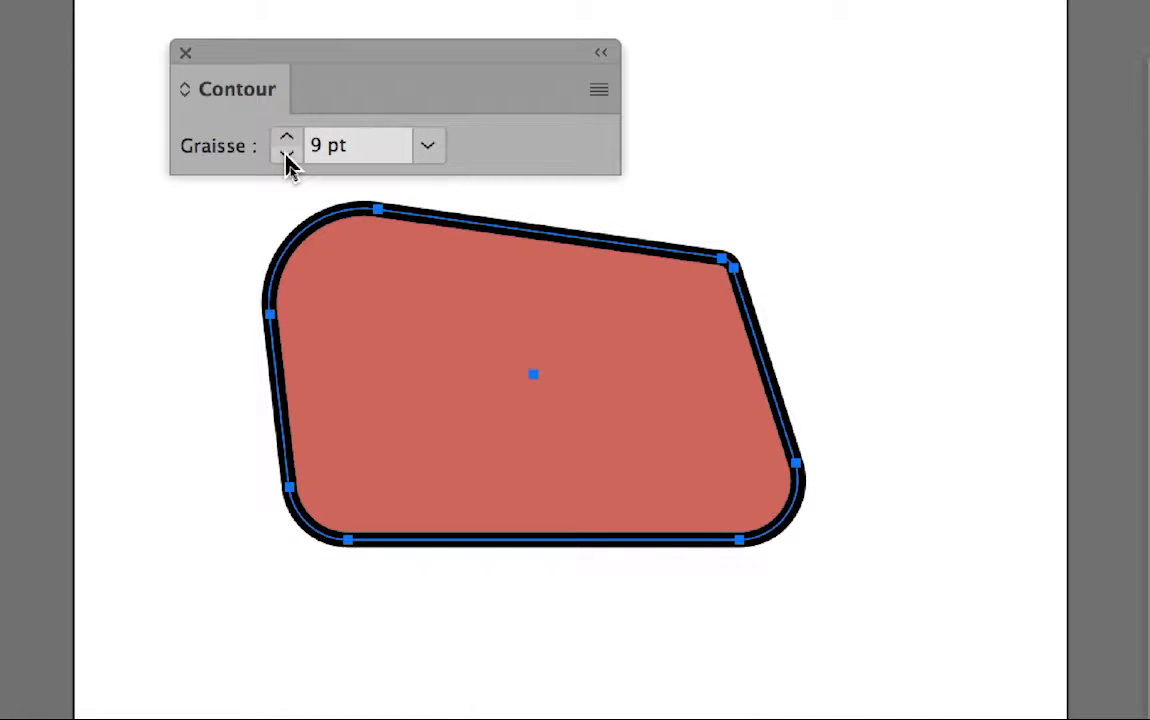
- Increase the shape's stroke weight in 1 pt increments to 18 pt
left_click(286, 152)
left_click(286, 137)
left_click(286, 137)
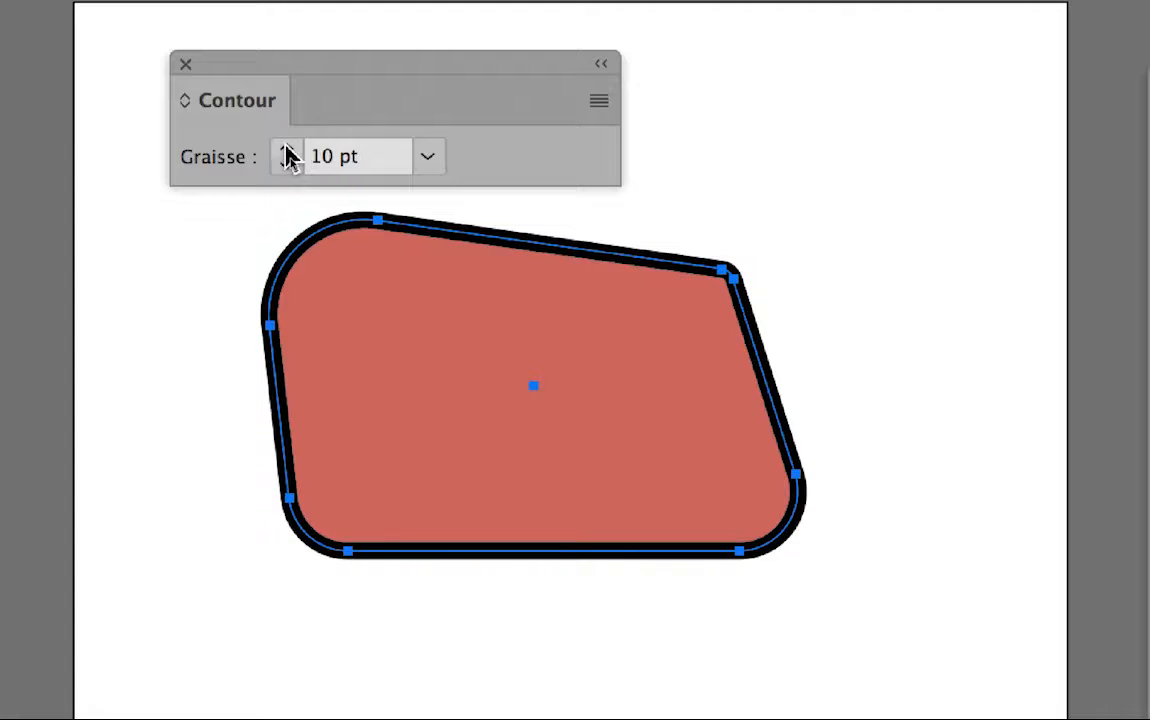
left_click(286, 150)
left_click(286, 150)
left_click(286, 150)
left_click(286, 150)
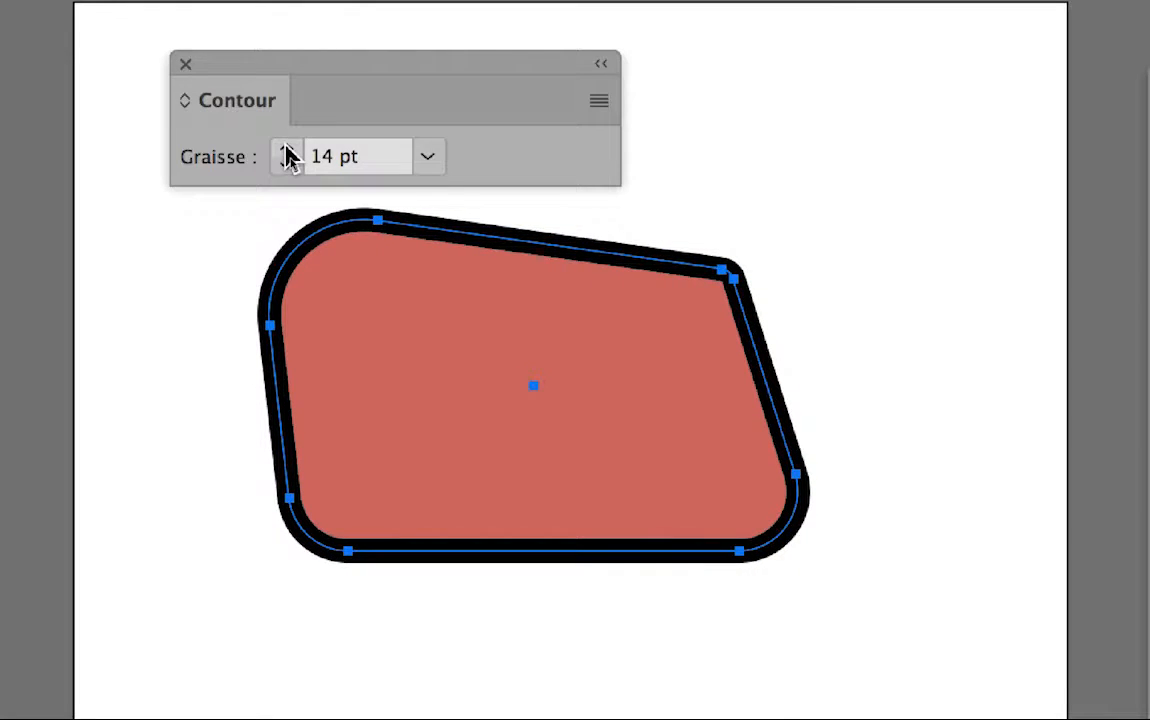
left_click(286, 150)
left_click(286, 150)
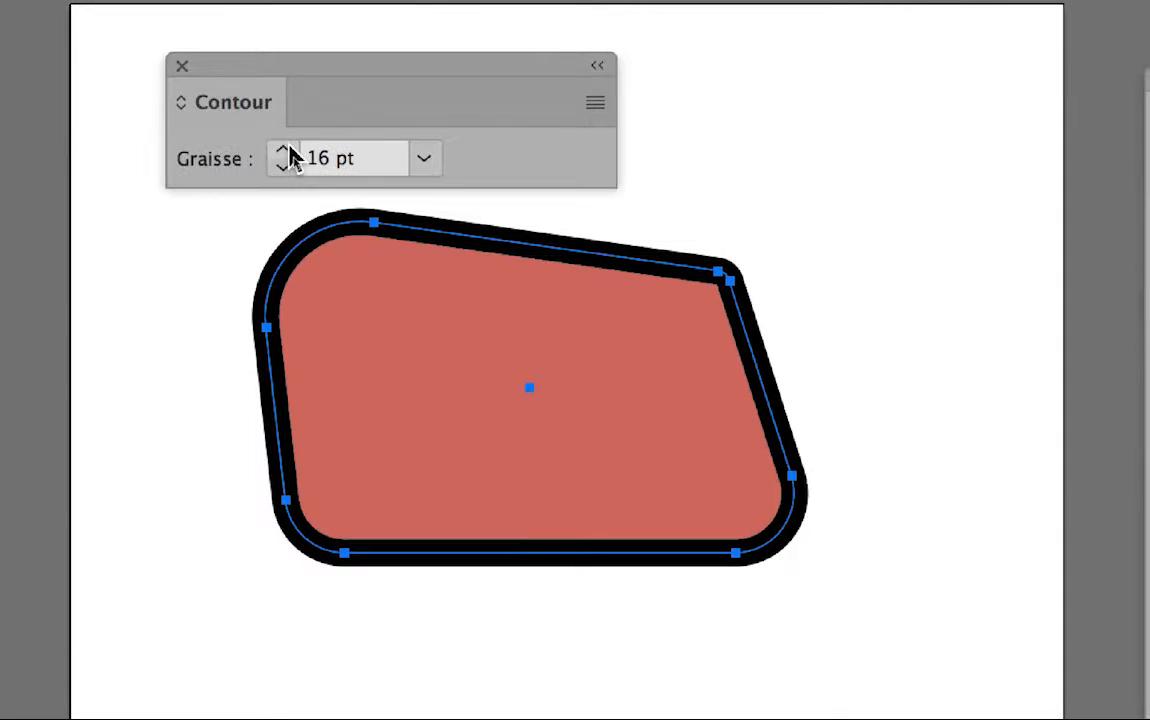
left_click(284, 151)
left_click(284, 151)
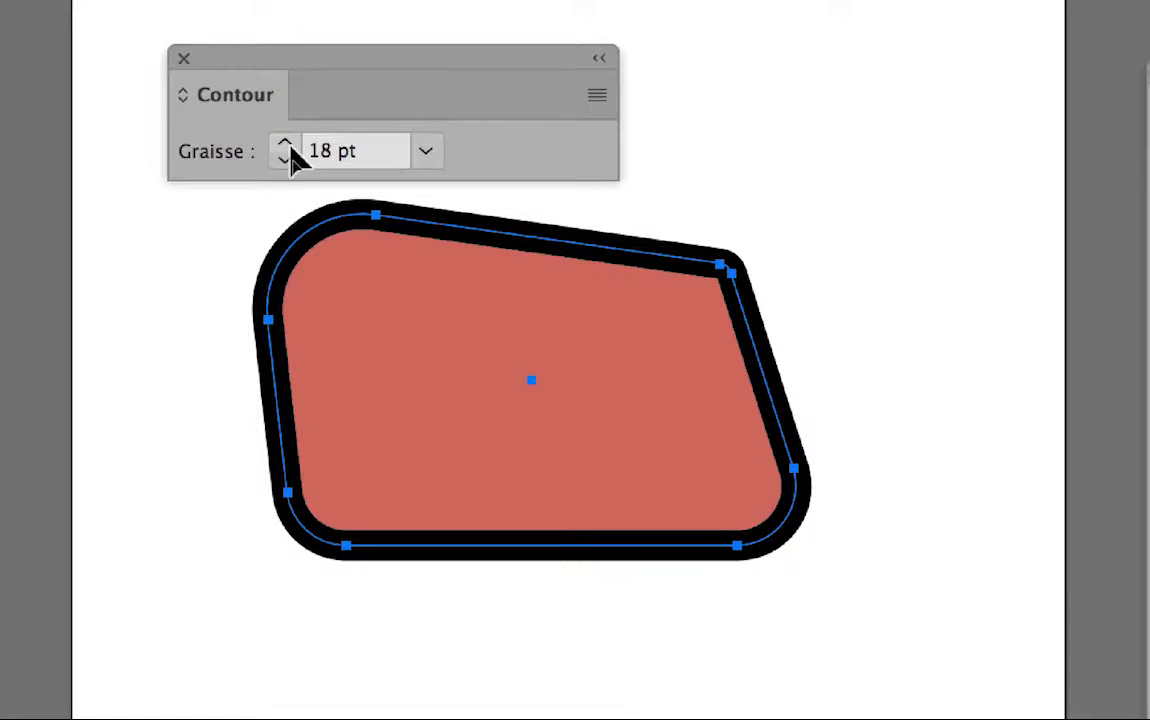
- Try a stroke weight of 40 pt and above on the shape, and bring it back to 20 pt
left_click(286, 144)
left_click(286, 146)
left_click(285, 147)
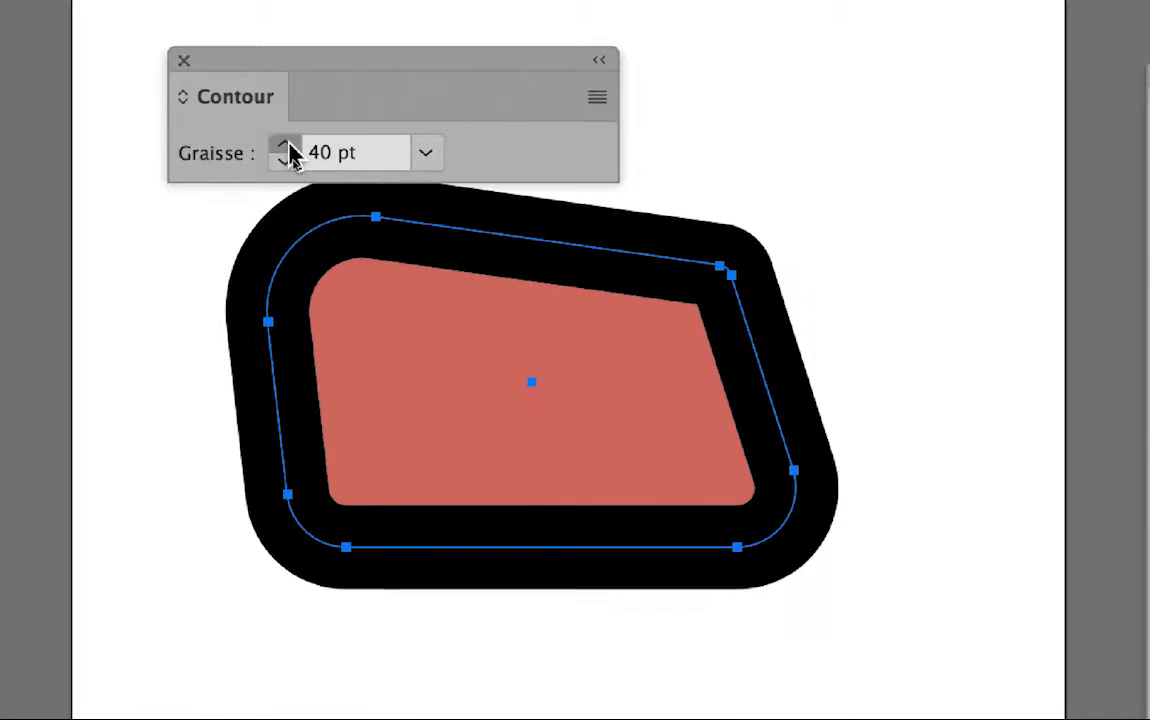
left_click(285, 147)
left_click(285, 159)
left_click(285, 159)
left_click(285, 159)
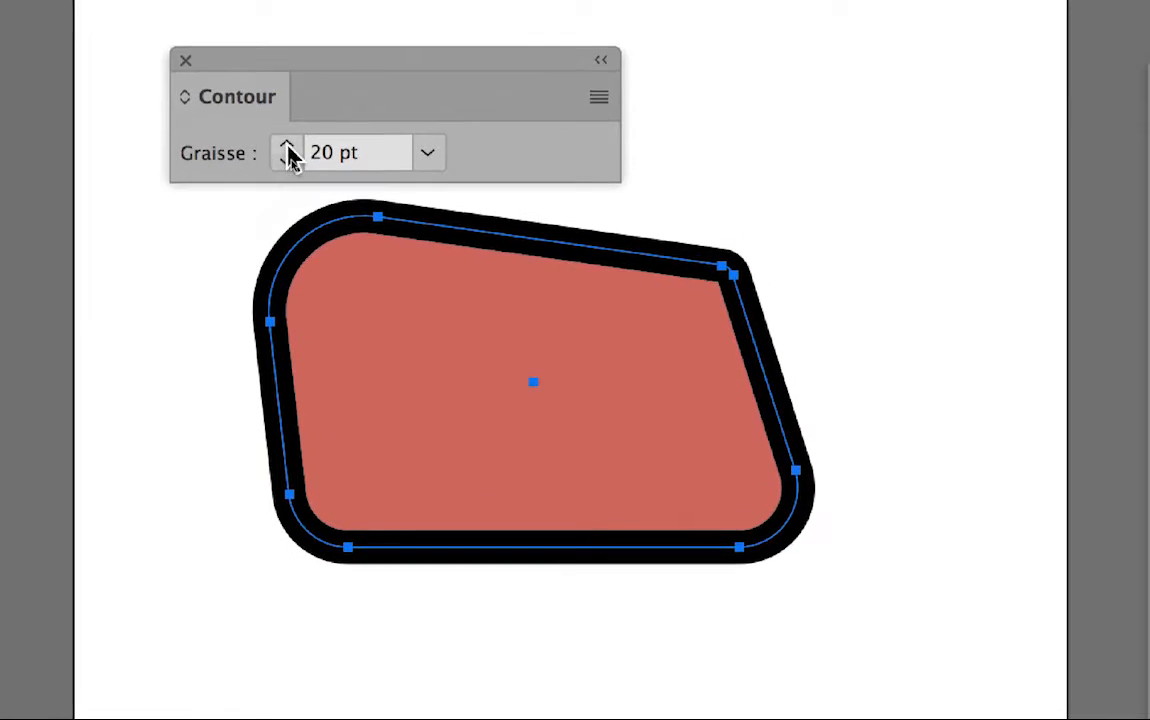
- Try a 60 pt stroke weight on the shape and return it to 20 pt
left_click(285, 137)
left_click(285, 137)
left_click(285, 137)
left_click(285, 145)
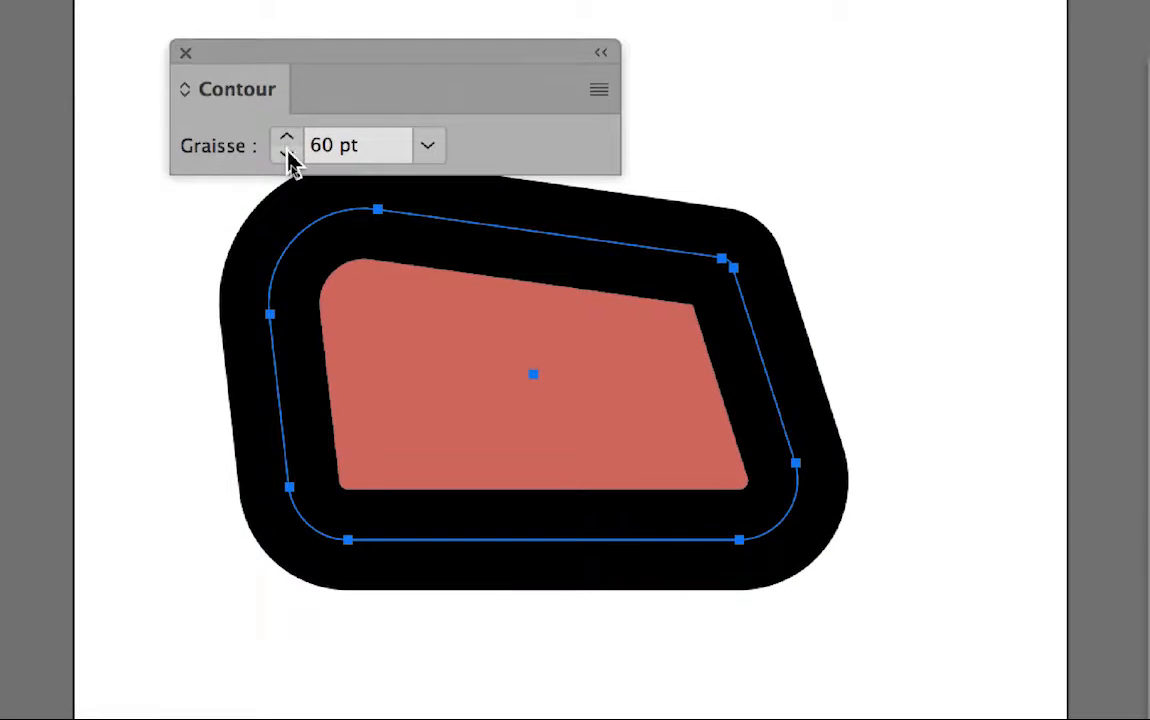
left_click(285, 159)
left_click(285, 159)
left_click(285, 159)
left_click(285, 159)
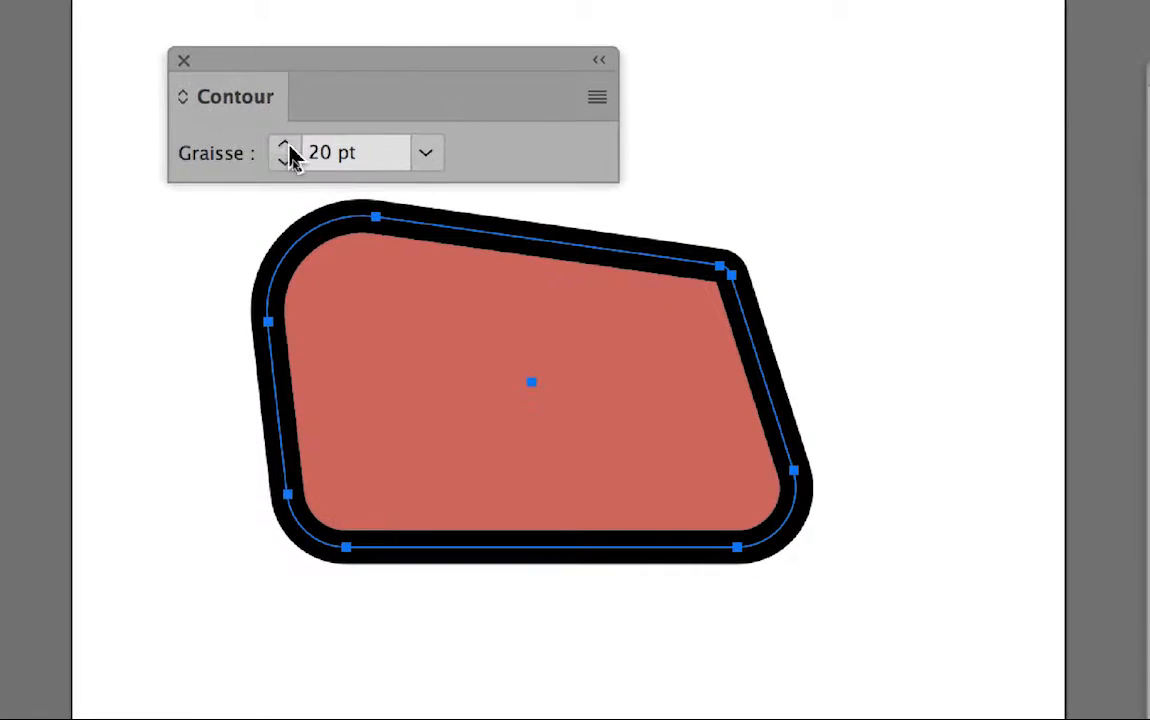
- Increase the shape's stroke weight to 50 pt
left_click(287, 138)
left_click(287, 138)
left_click(287, 138)
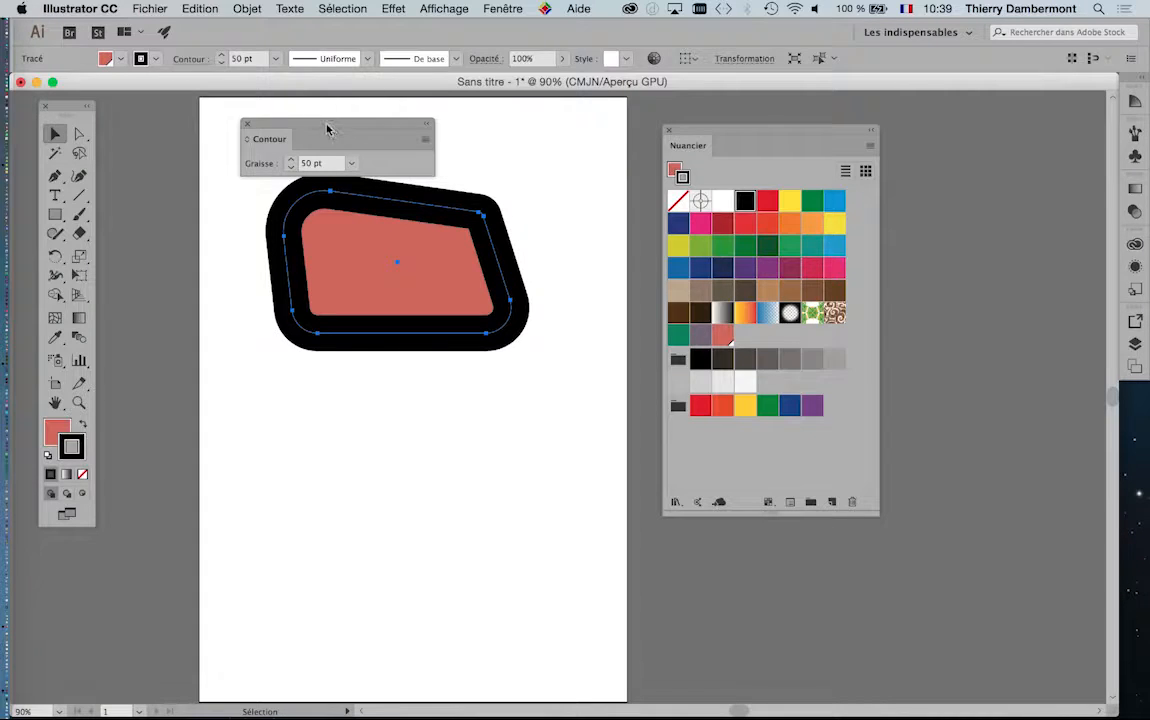
- Move the Contour panel clear of the shape and set the stroke weight to 20 pt
left_click_drag(327, 128, 223, 126)
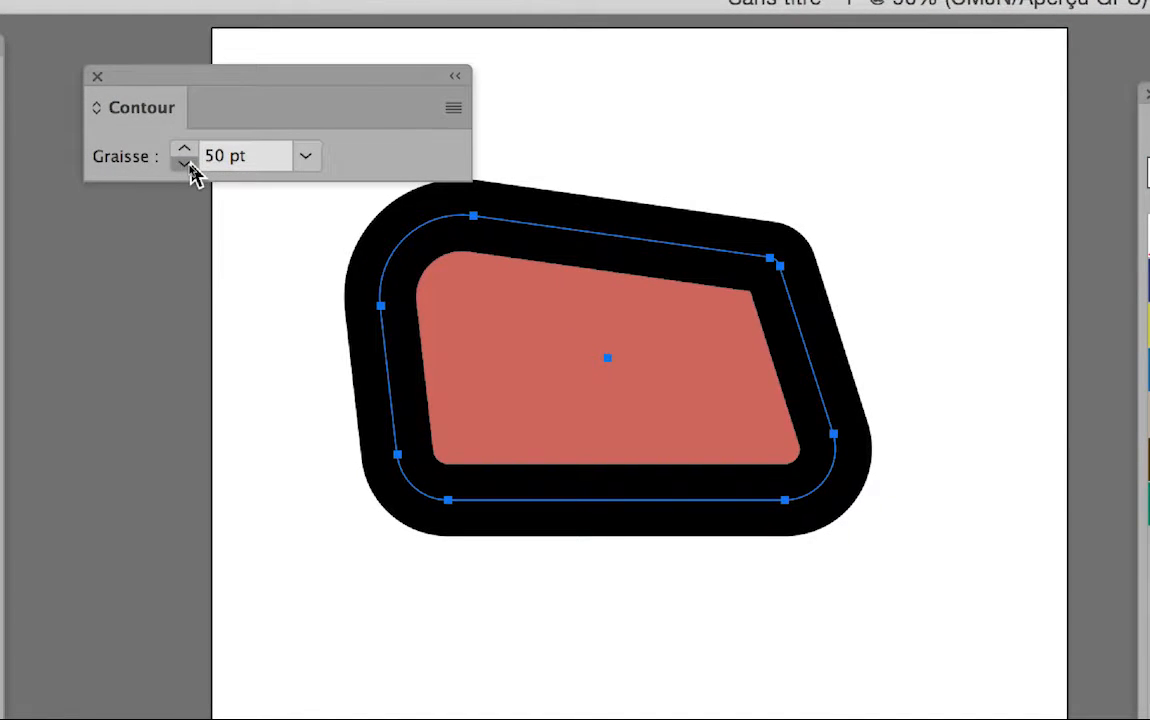
left_click(186, 163)
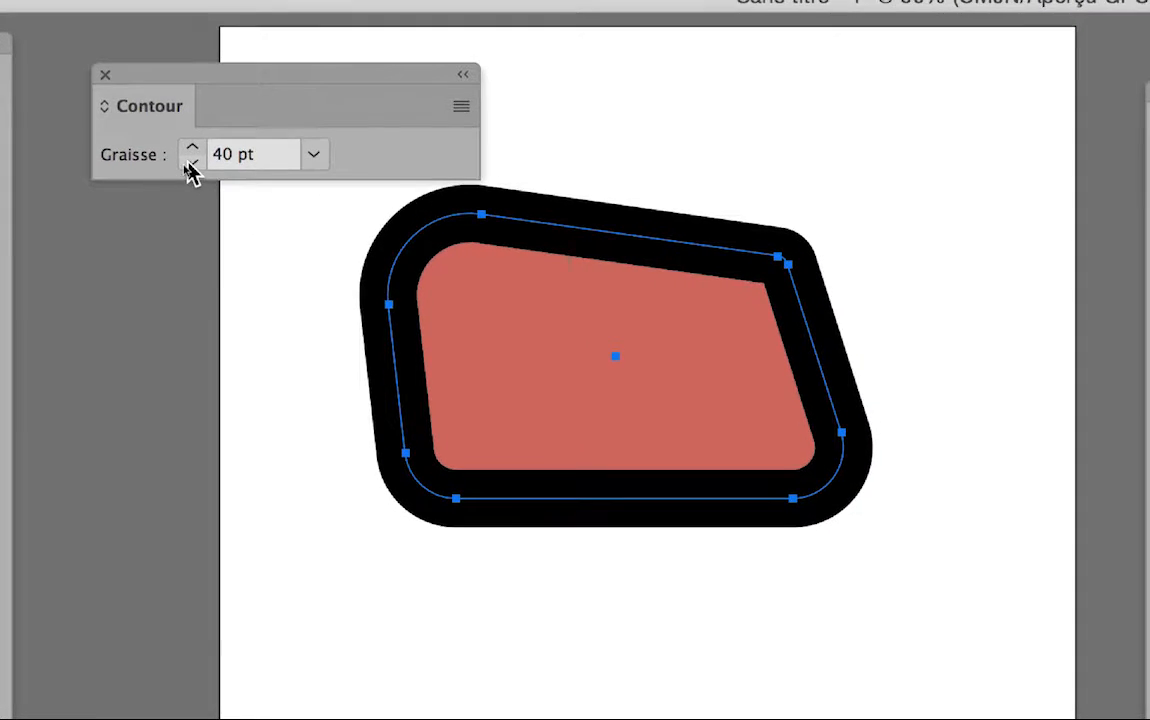
left_click(193, 160)
left_click(193, 160)
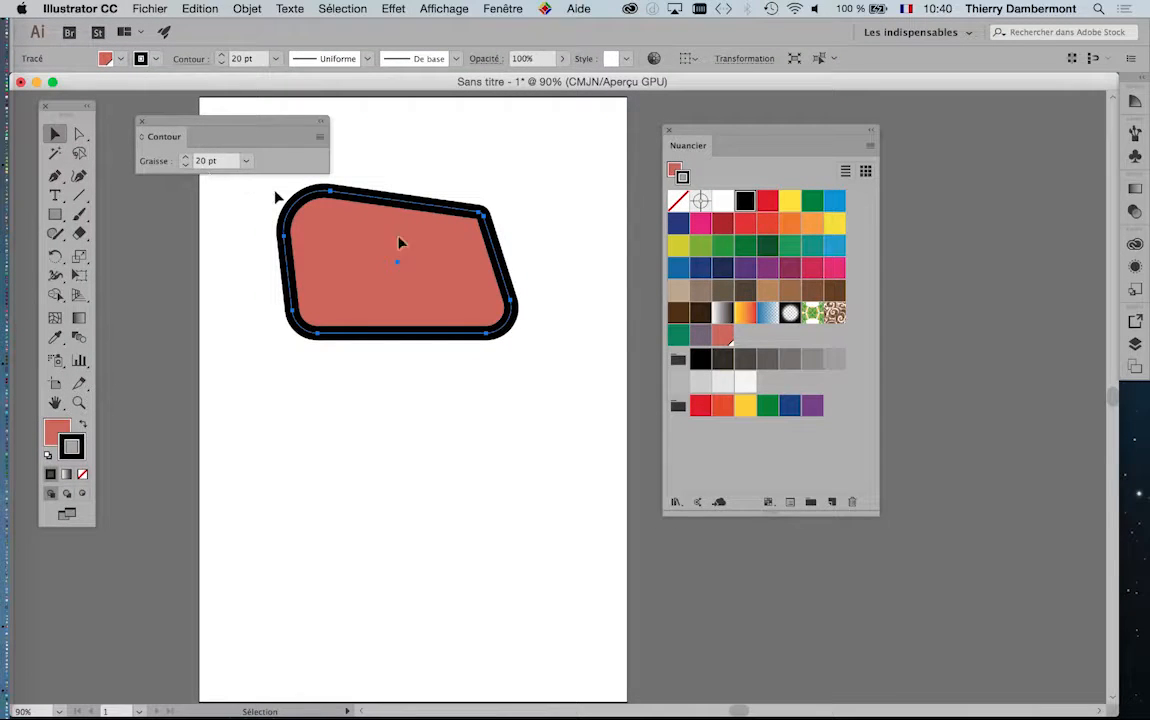
- Move the Nuancier panel away from the artboard and shift the artboard into the freed space
left_click_drag(731, 133, 1009, 147)
key("space")
left_click_drag(520, 232, 714, 246)
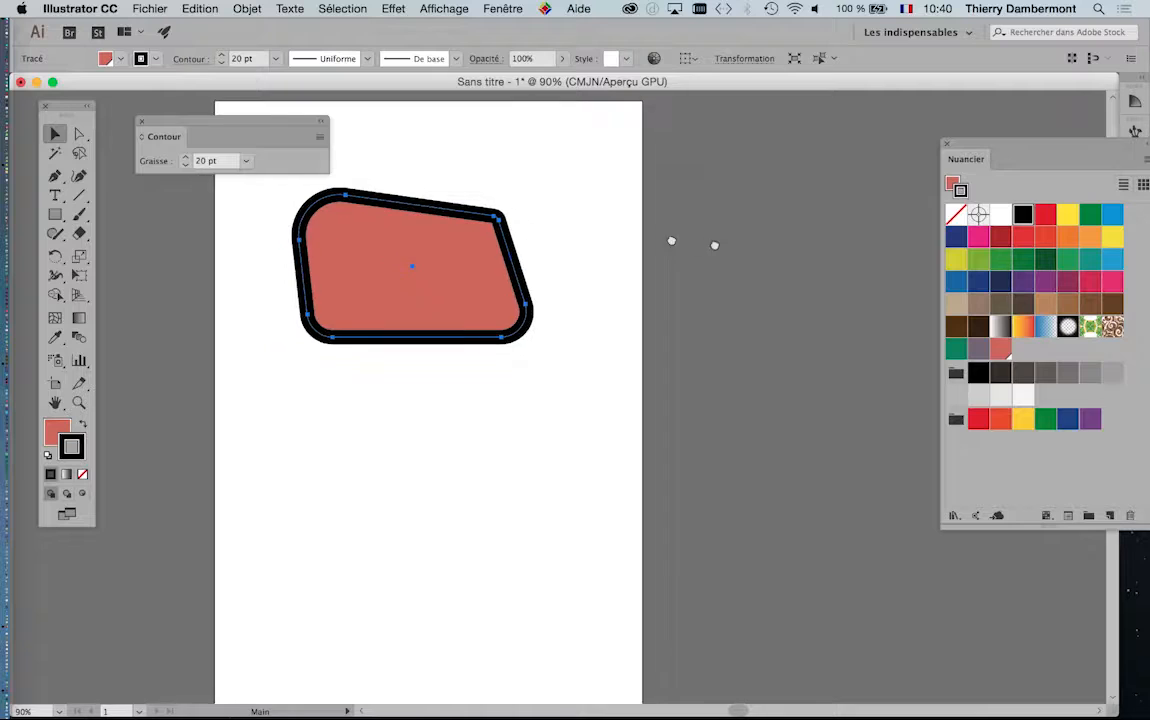
left_click_drag(552, 223, 510, 200)
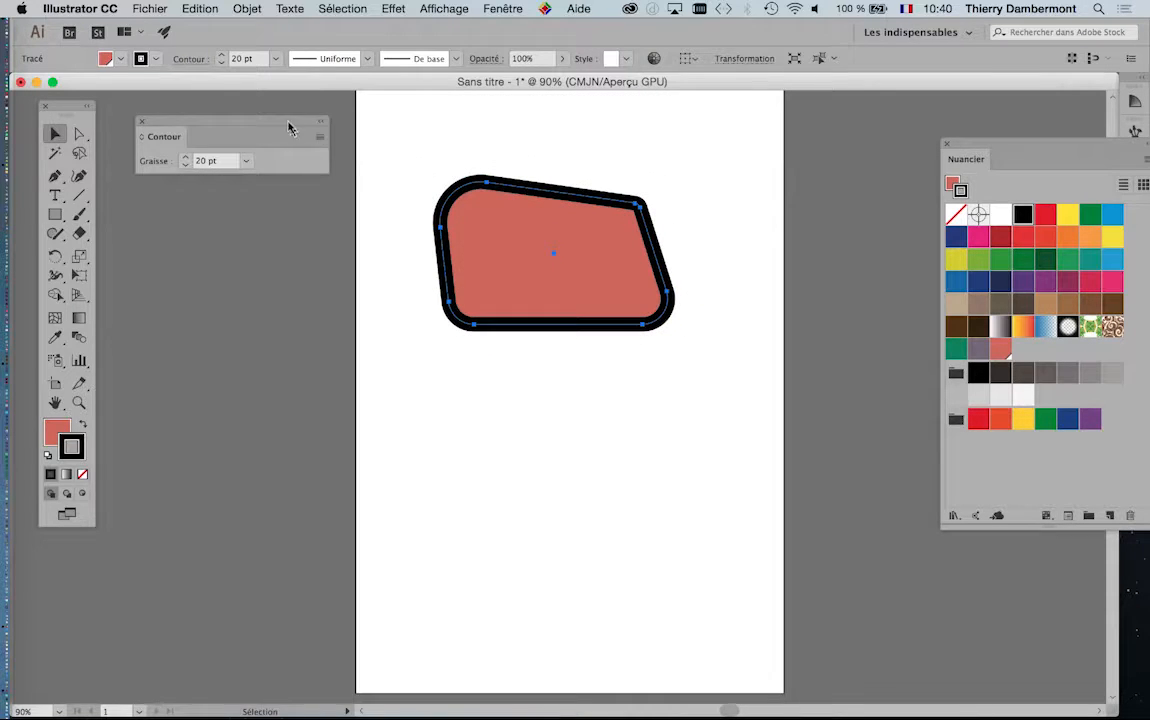
- Place the Contour panel closer to the shape and display its full options
left_click_drag(290, 123, 350, 182)
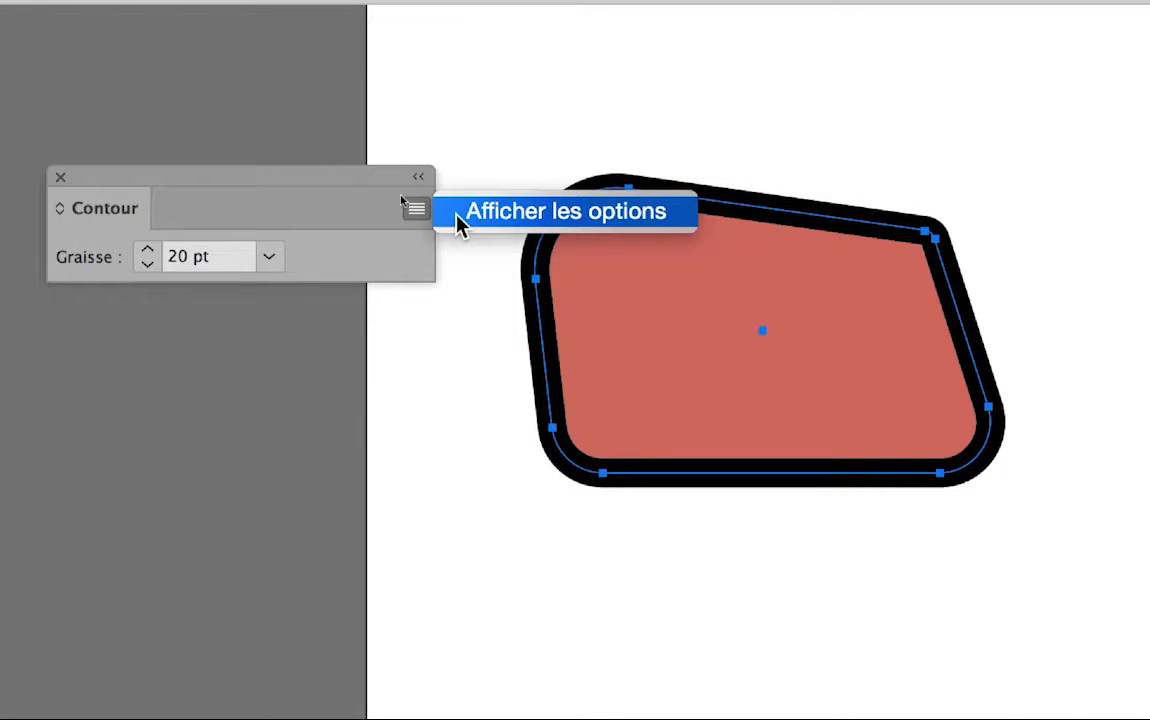
left_click(458, 222)
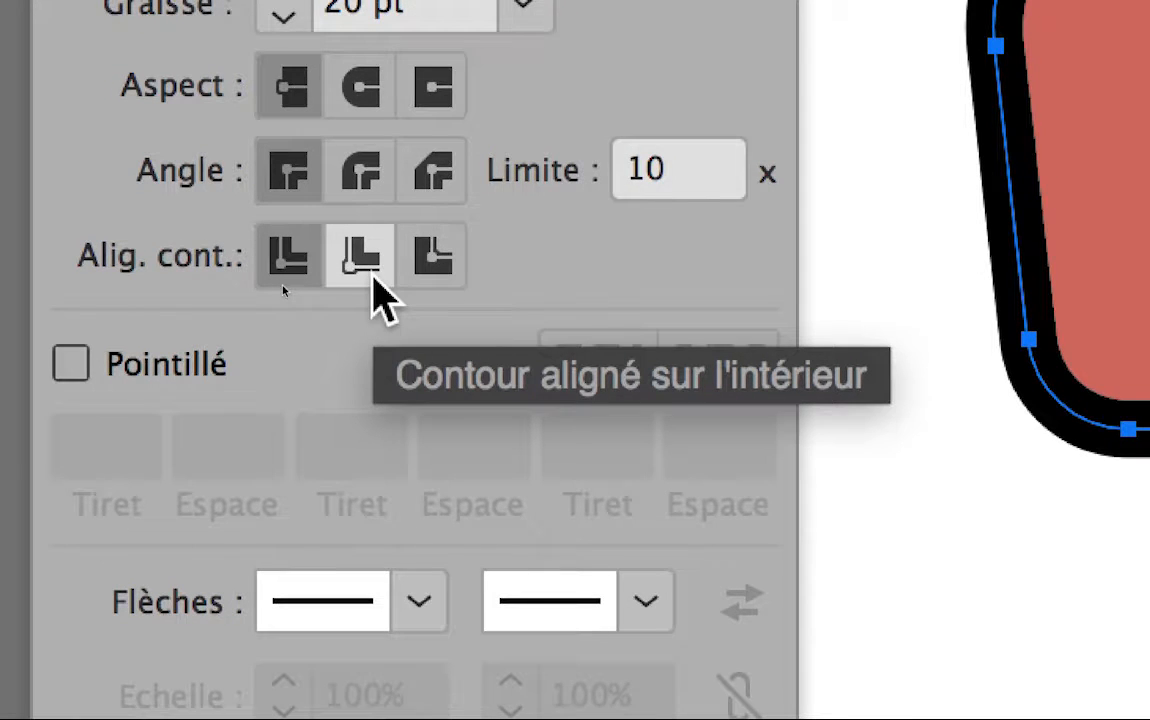
- Try aligning the shape's stroke to the inside and the outside of its path, with the Contour panel moved beside the shape
left_click(380, 295)
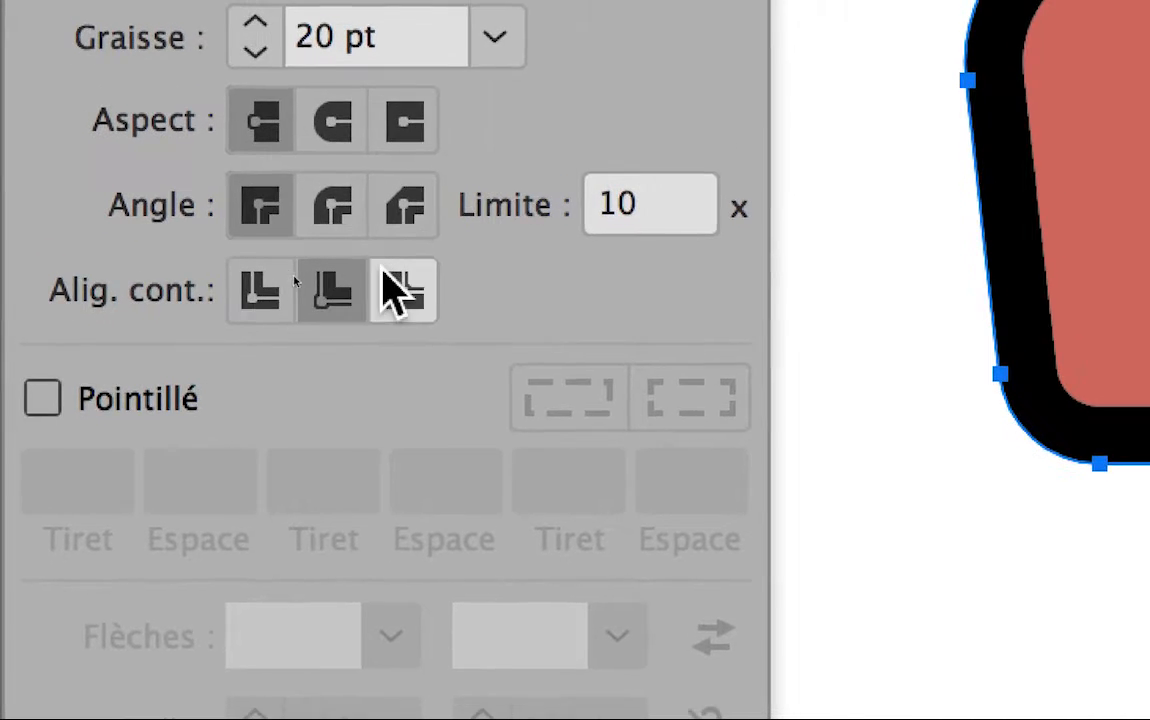
left_click(390, 285)
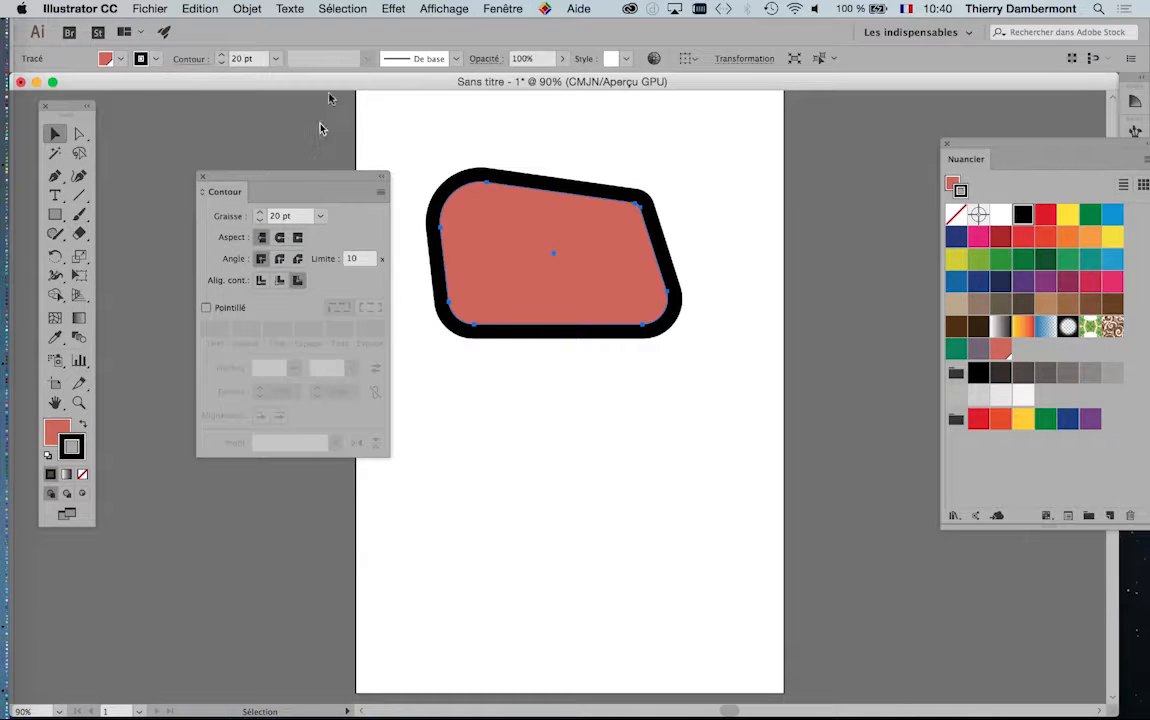
mouse_move(320, 128)
left_mouse_down()
mouse_move(330, 113)
mouse_move(345, 159)
left_mouse_up()
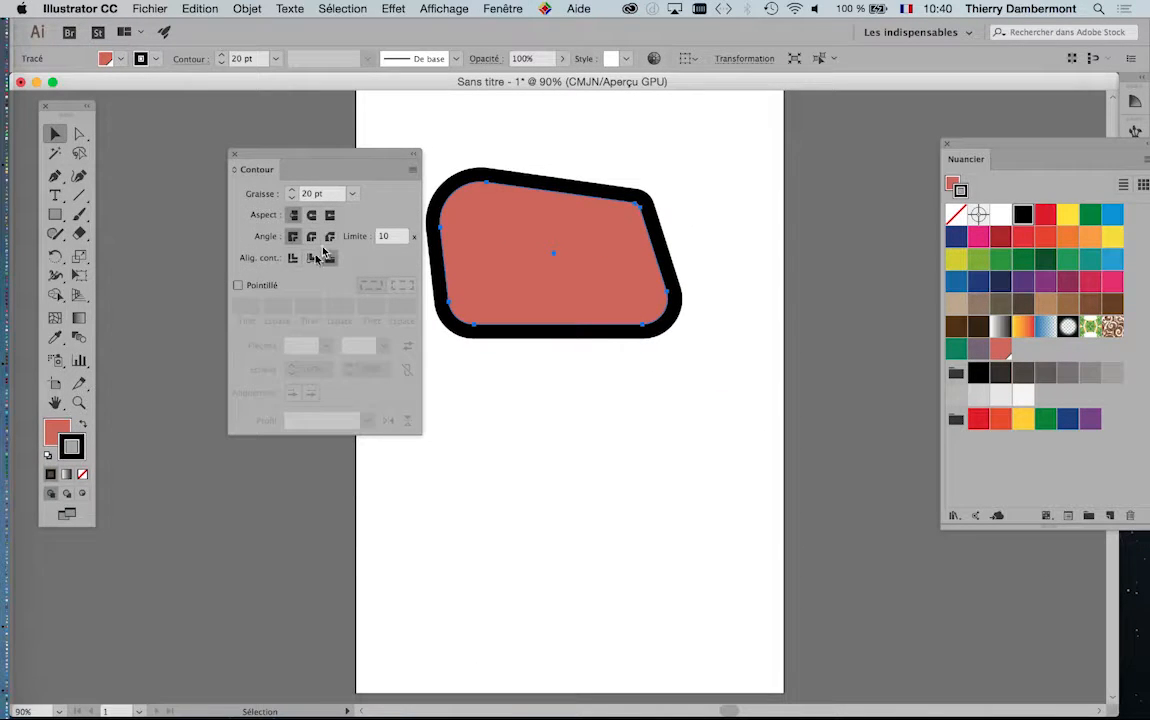
left_click(310, 258)
left_click(330, 258)
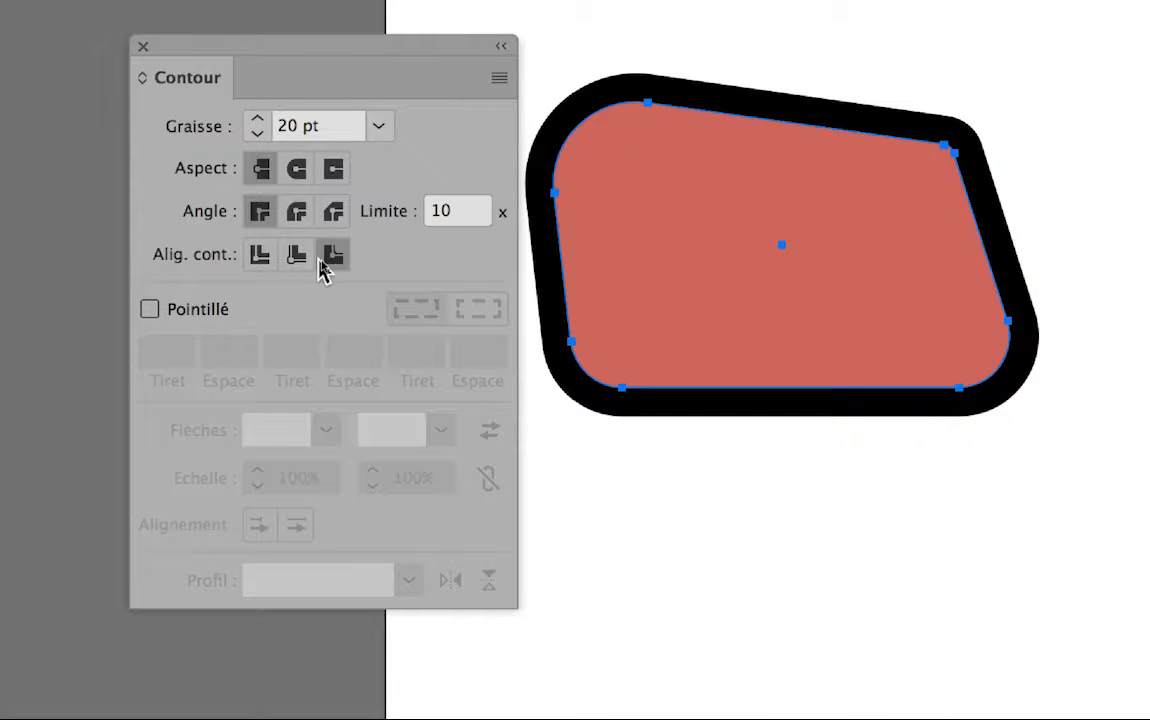
- Compare the inside, centred and outside stroke alignments on the shape, ending with the centred one
left_click(300, 258)
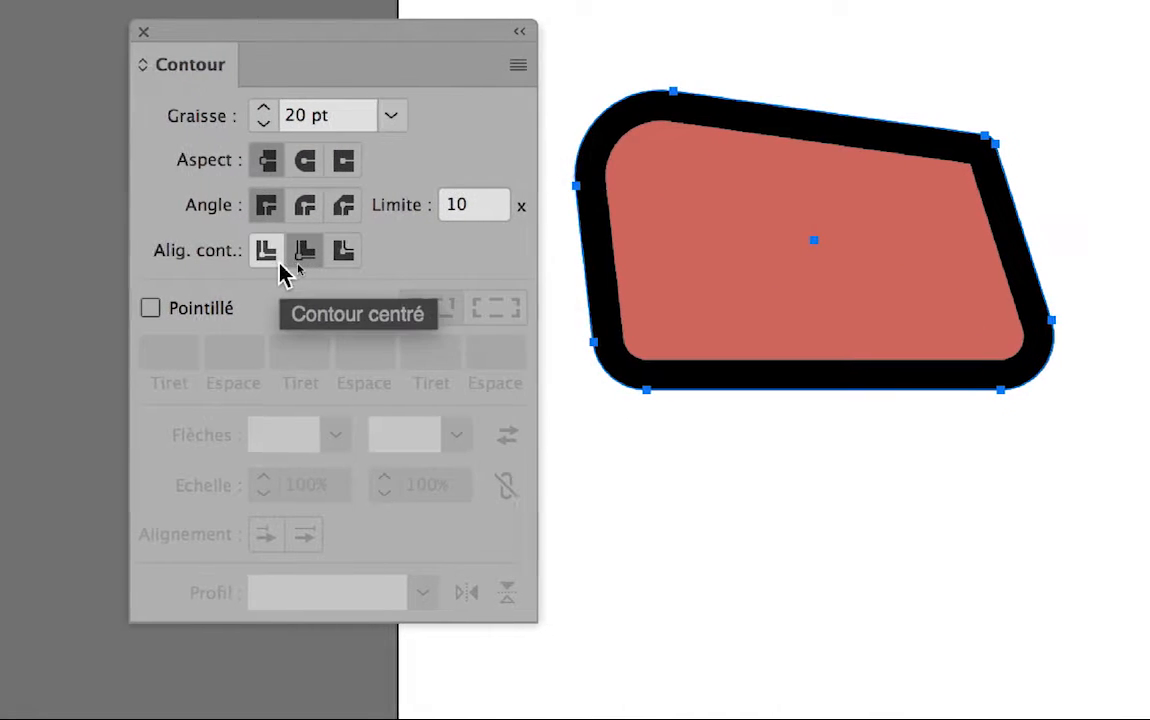
left_click(266, 258)
left_click(300, 256)
left_click(337, 256)
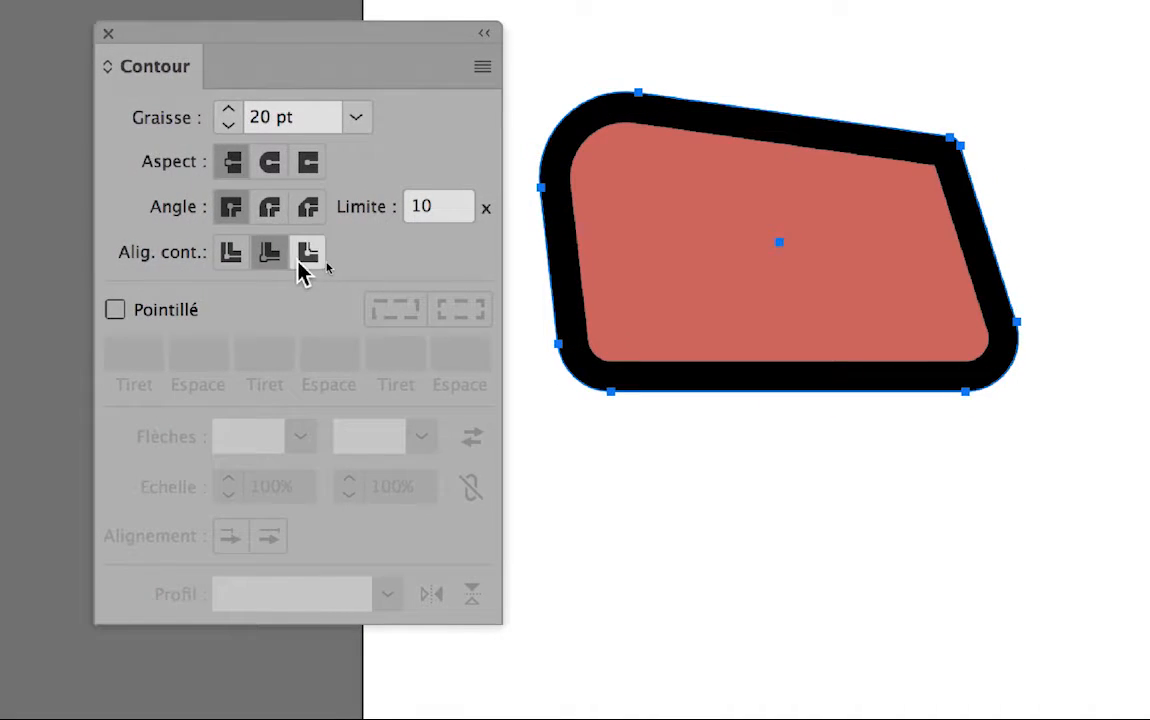
left_click(277, 266)
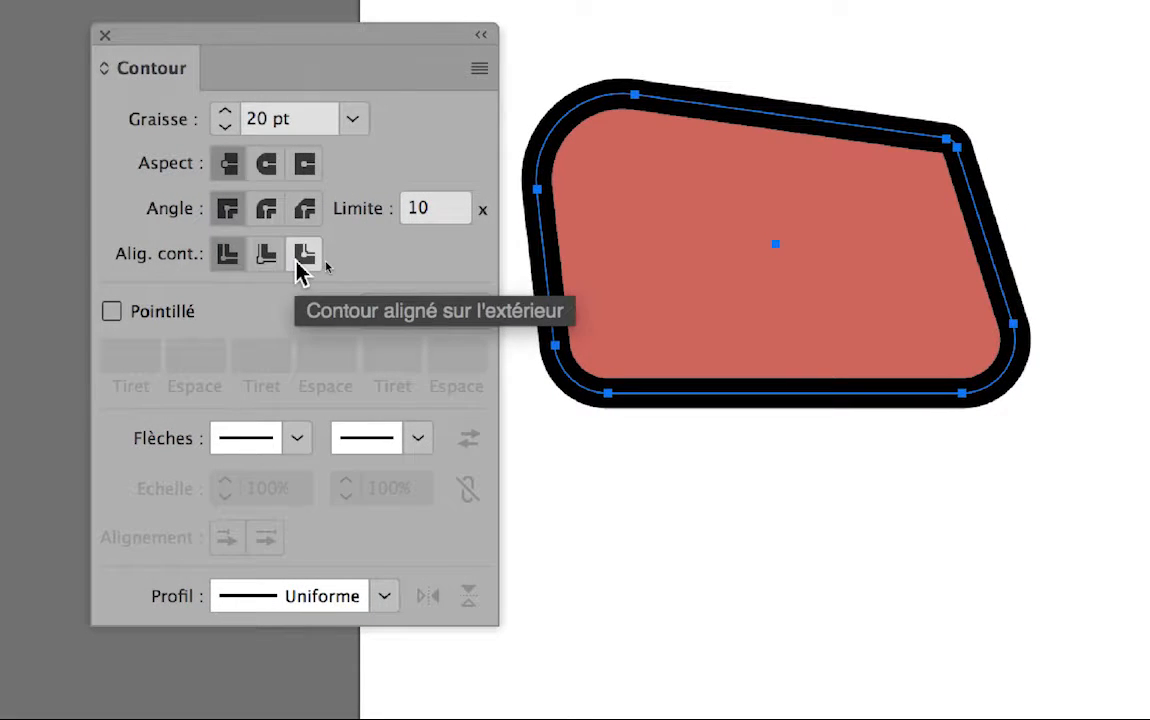
- Alternate the stroke between outside and inside alignment, and set it back to centred on the path
left_click(307, 264)
left_click(290, 266)
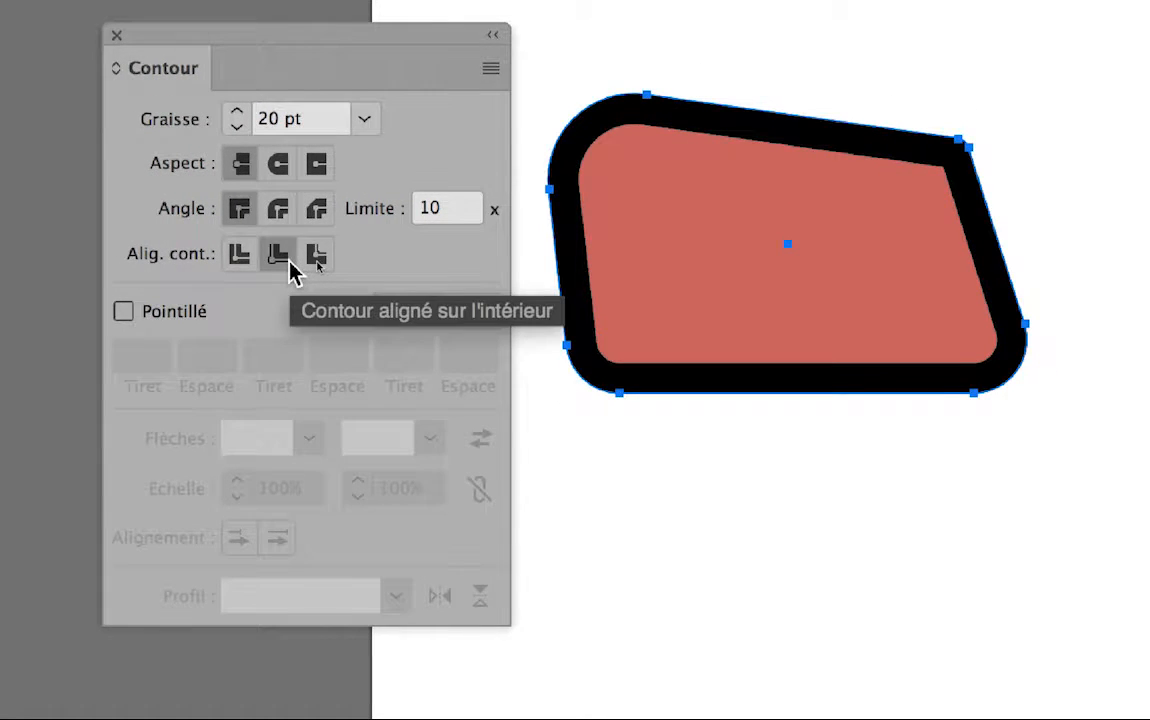
left_click(316, 257)
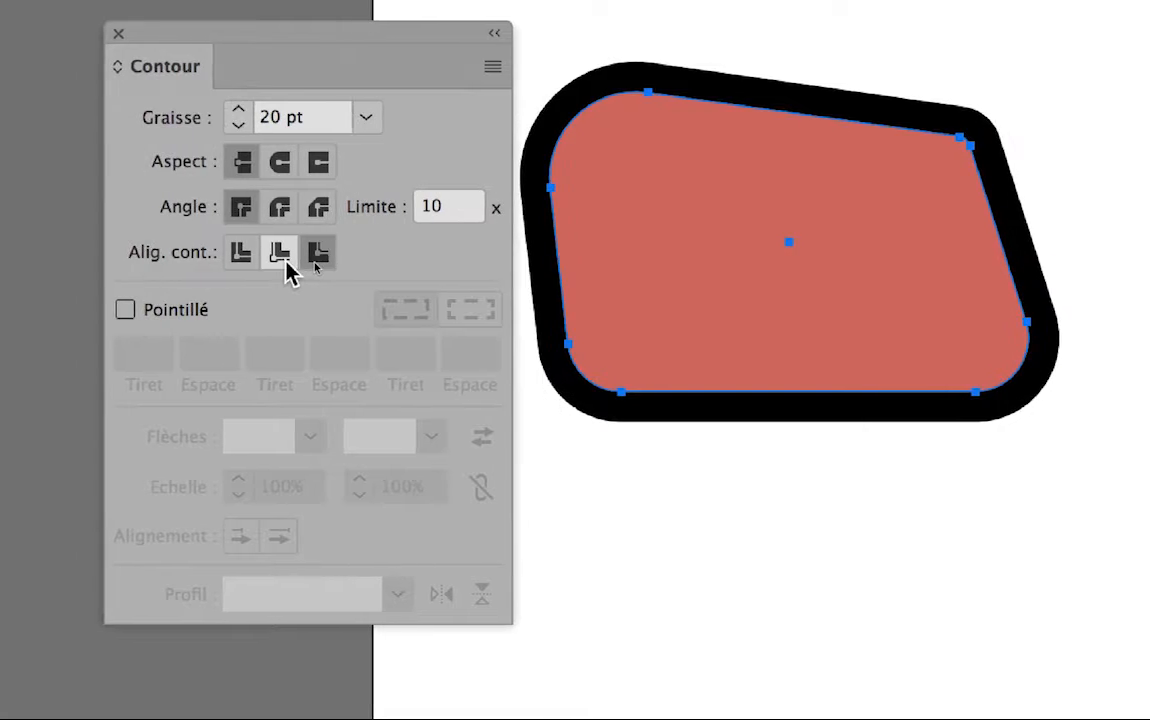
left_click(264, 255)
left_click(226, 255)
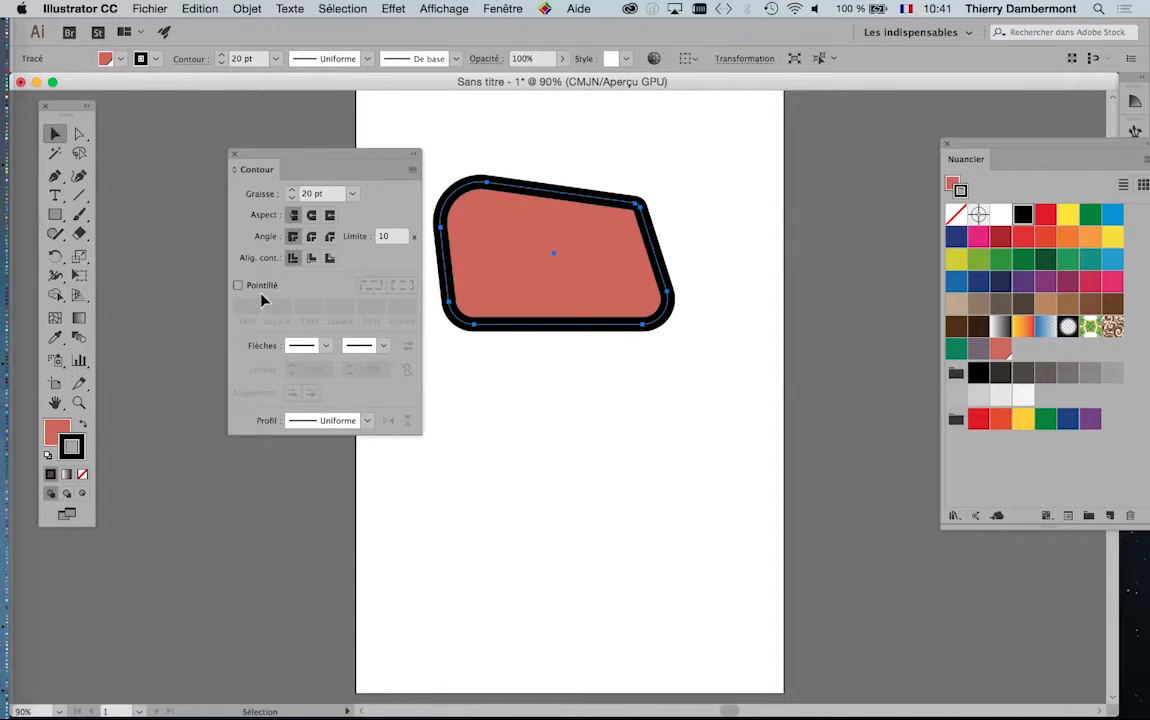
- Draw a rectangle about 77 × 40 mm below the red shape, with the Contour panel moved slightly aside
left_click_drag(310, 155, 270, 162)
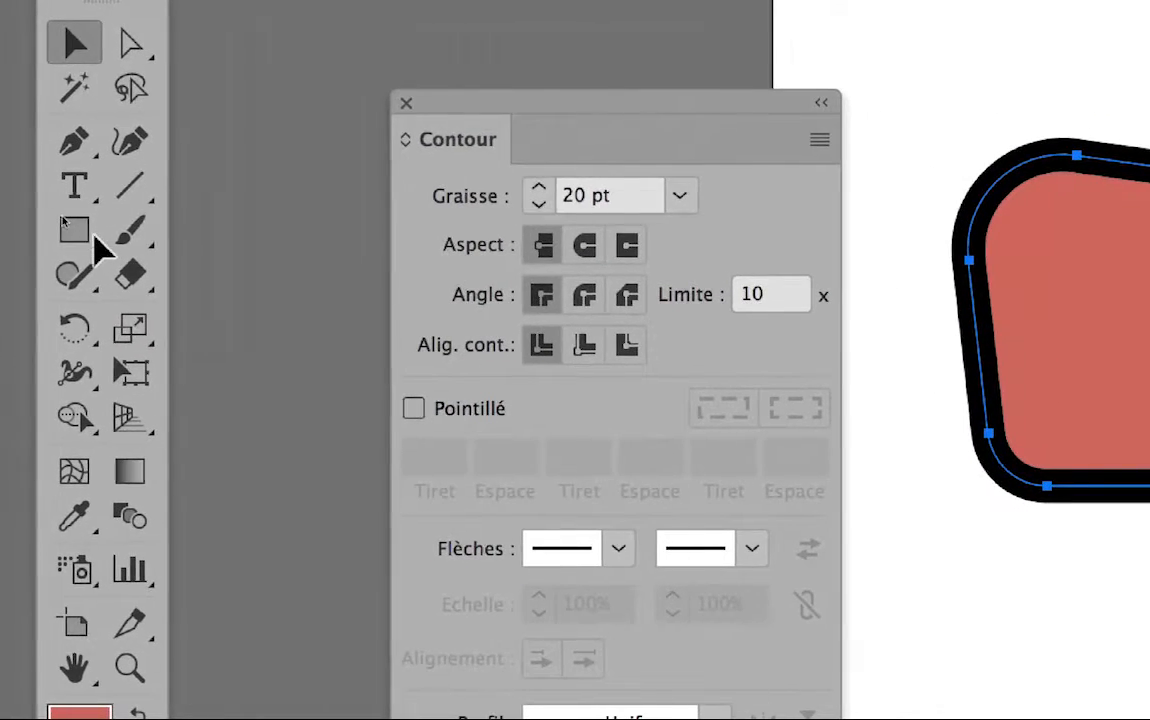
left_click(92, 237)
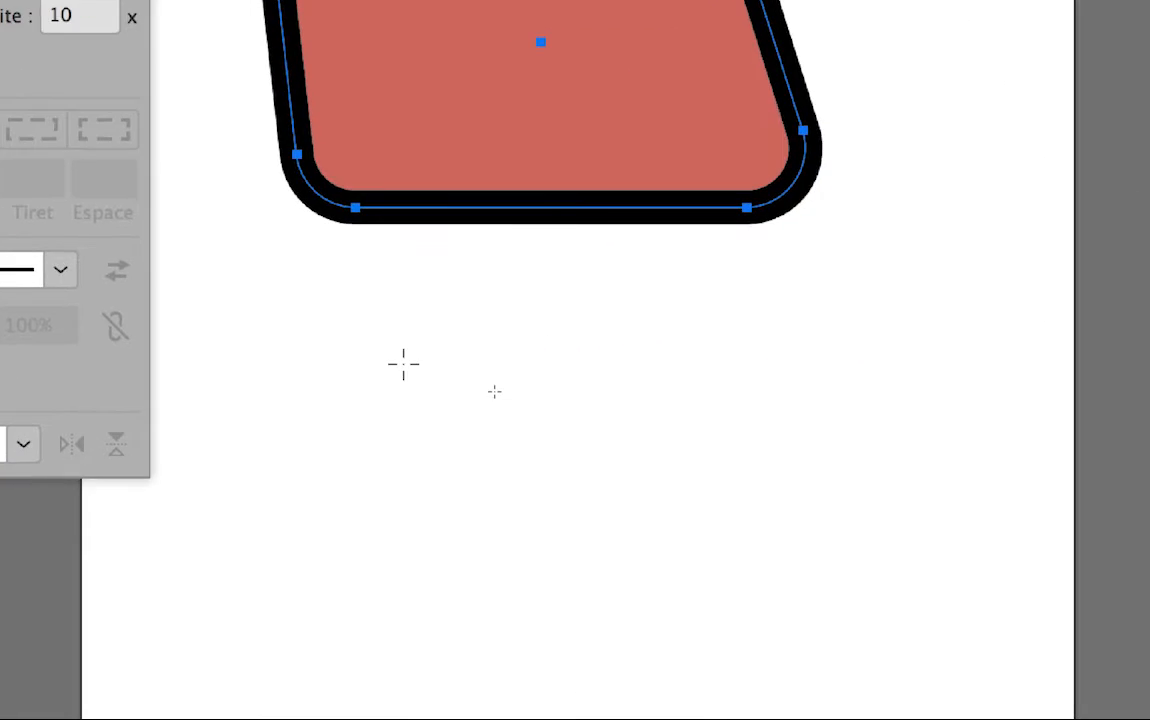
left_click_drag(403, 359, 746, 533)
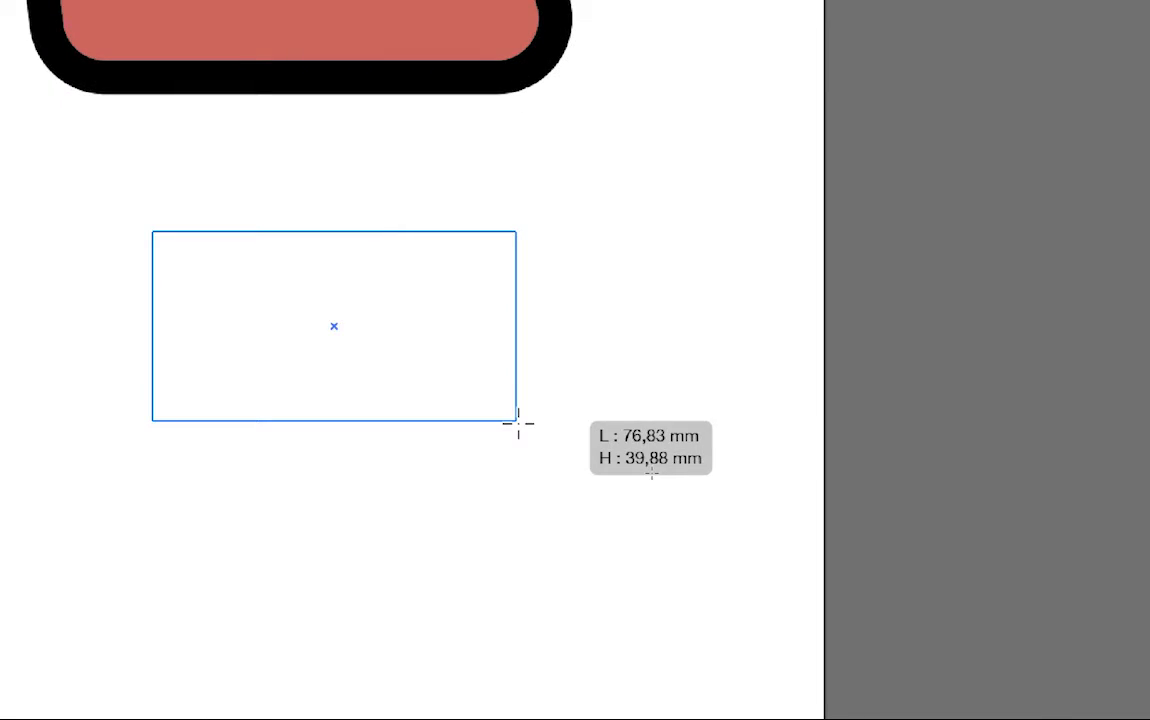
left_click_drag(517, 422, 517, 422)
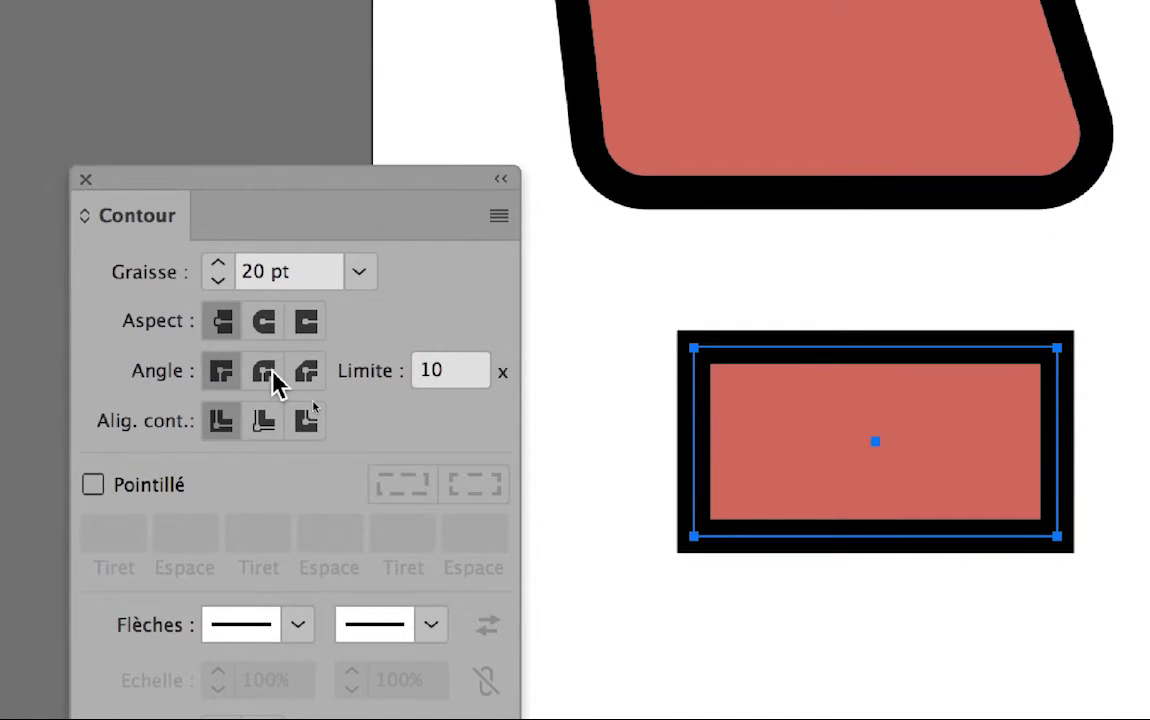
- Try the rounded and bevelled corner joins on the rectangle's stroke, and set it back to the mitred join
left_click(264, 372)
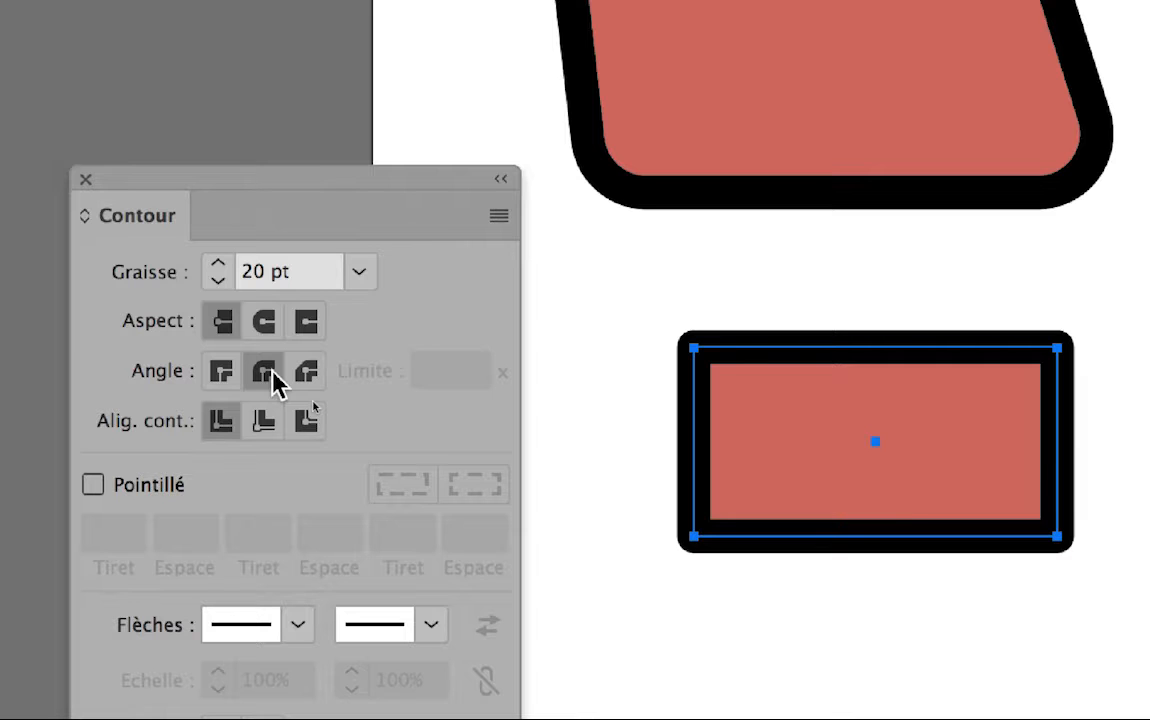
left_click(302, 376)
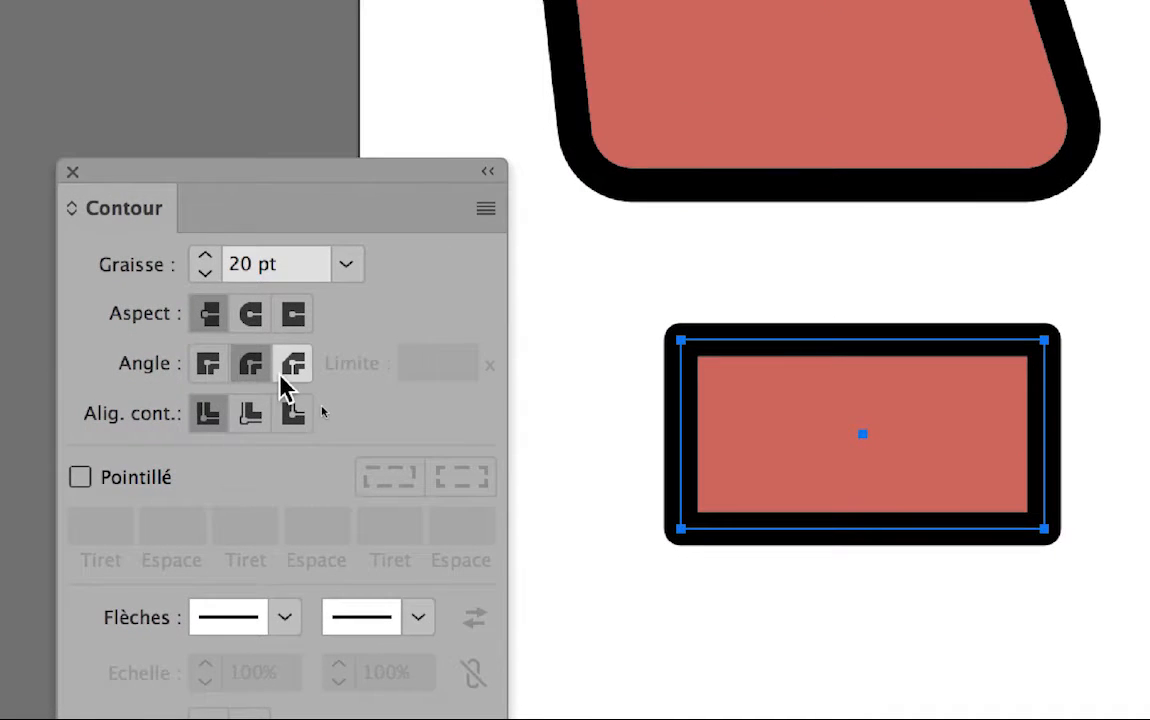
left_click(208, 370)
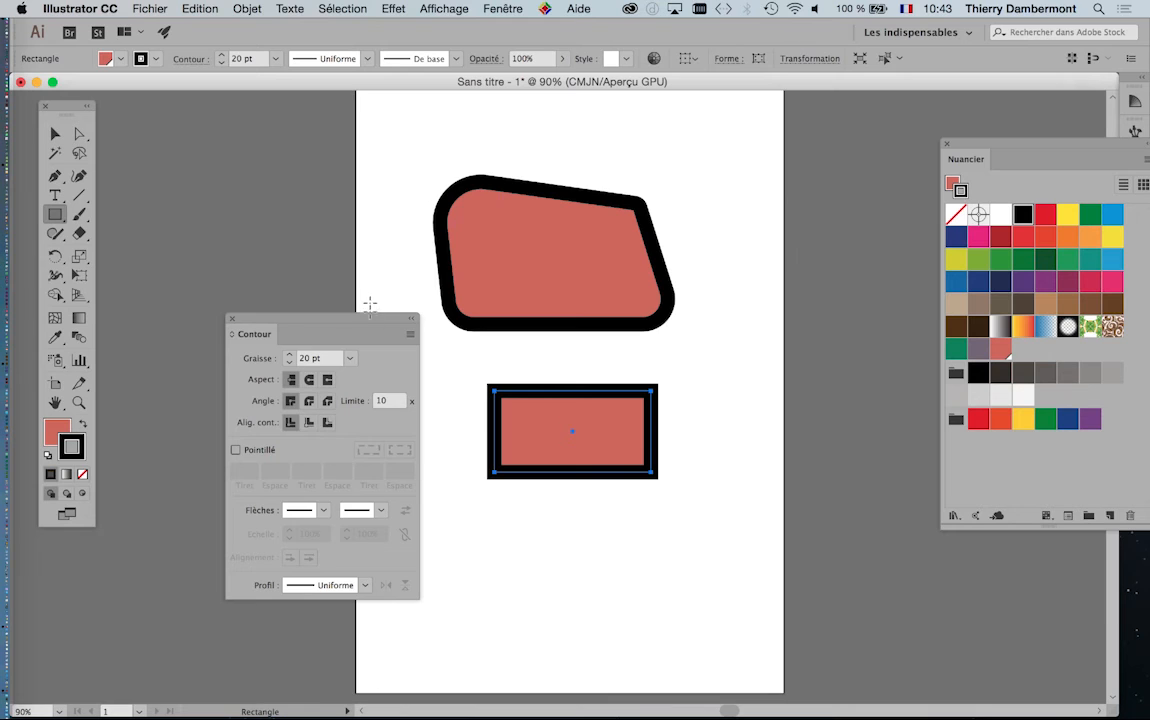
- Reduce the Contour panel to its stroke weight setting and place it higher up, clear of the artboard
left_click_drag(368, 320, 306, 221)
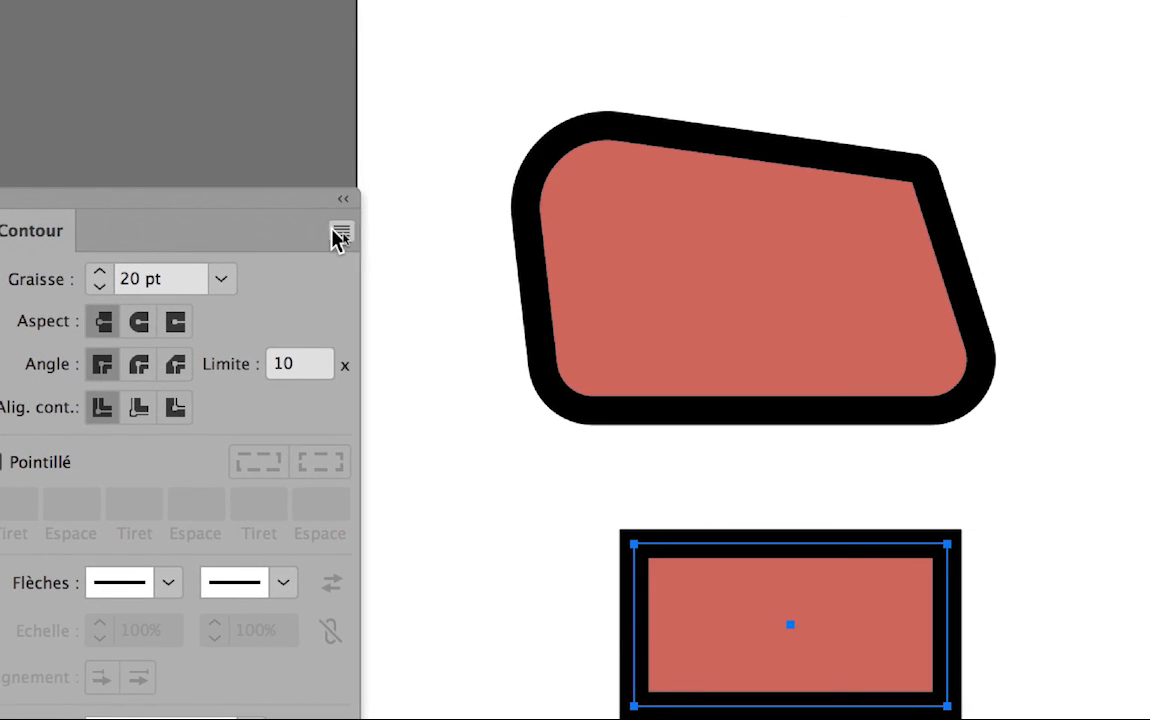
left_click(340, 236)
left_click(378, 240)
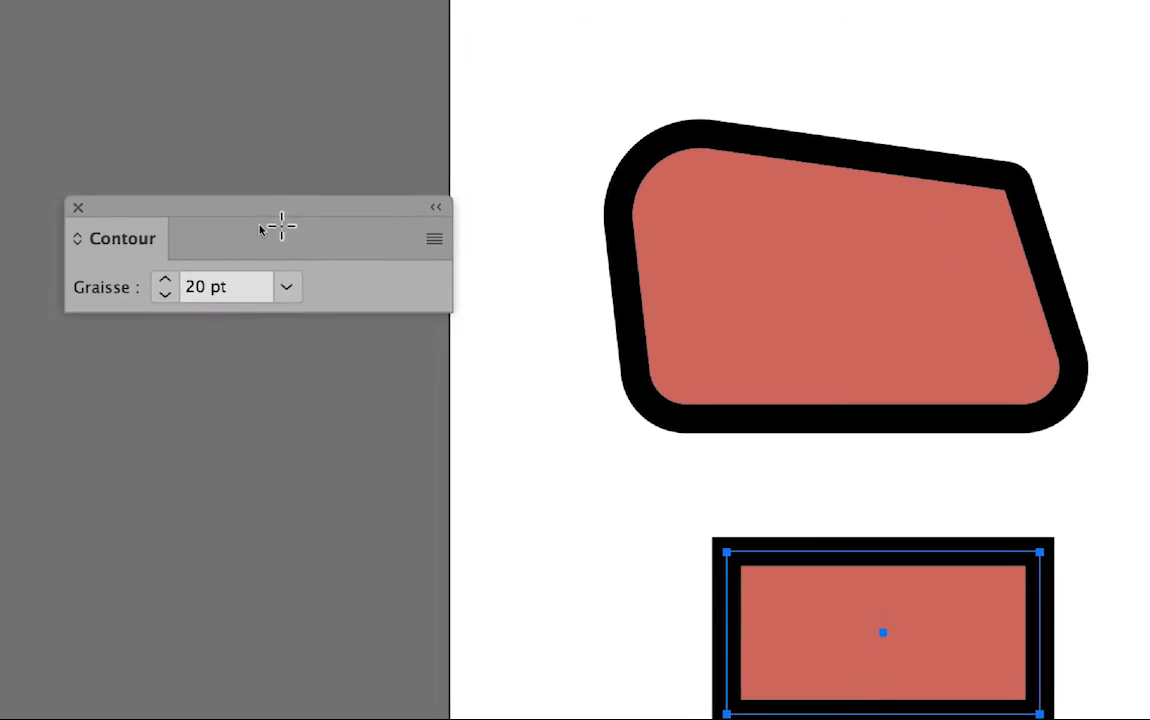
left_click_drag(224, 208, 166, 104)
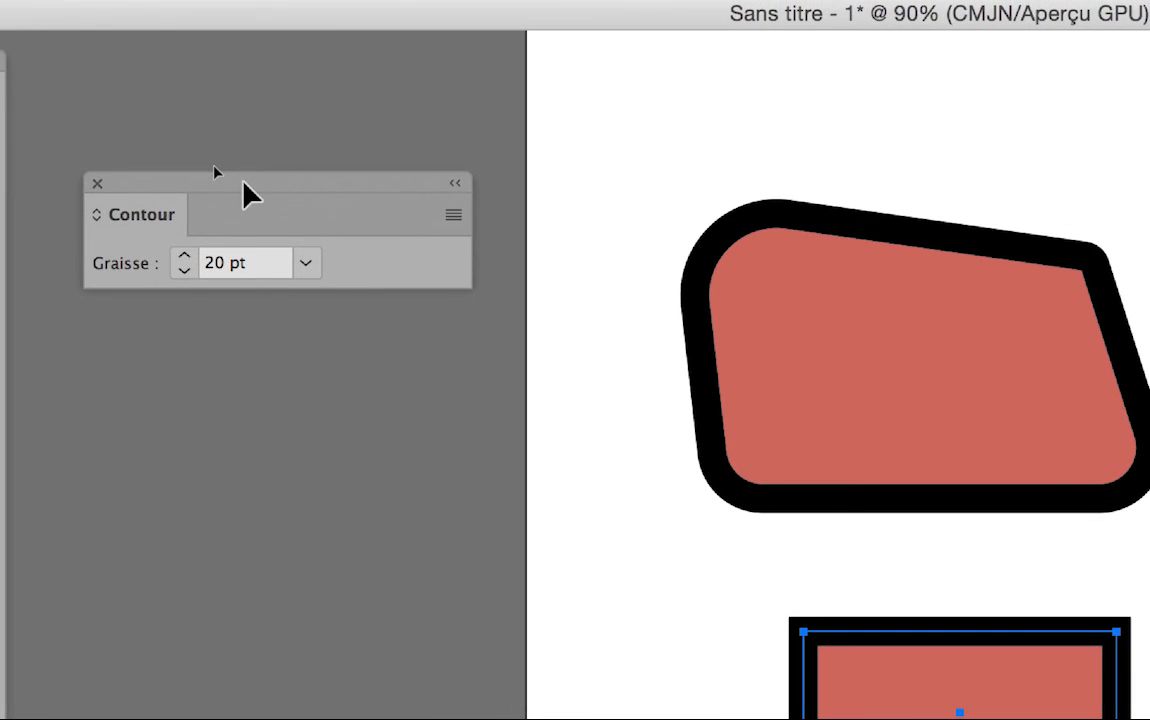